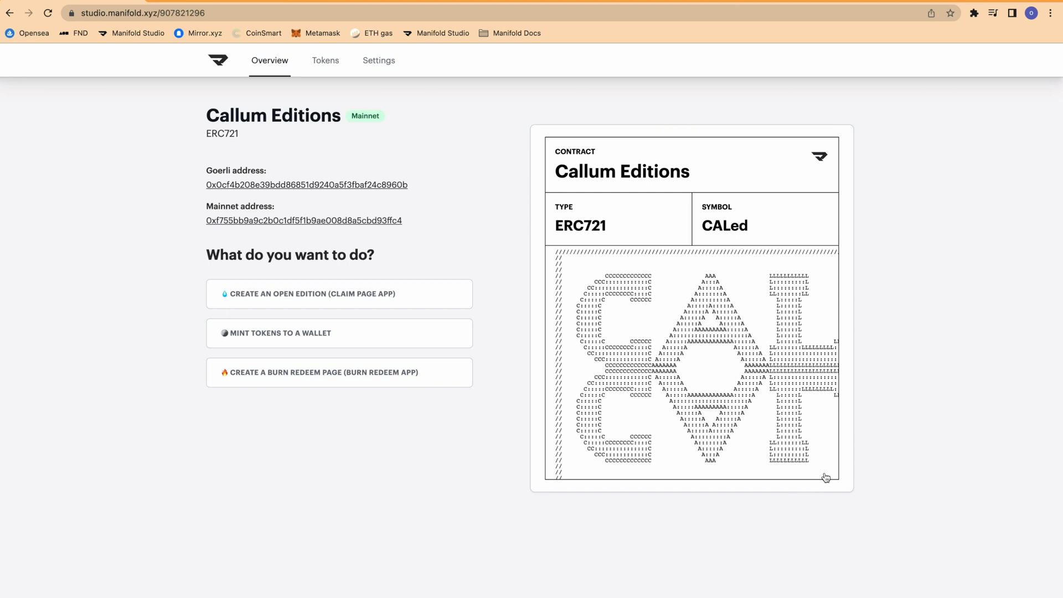
# Review the token, rules and page settings of the published Earth's Shadow claim in Manifold Studio.
pyautogui.hscroll(7, 825, 478)
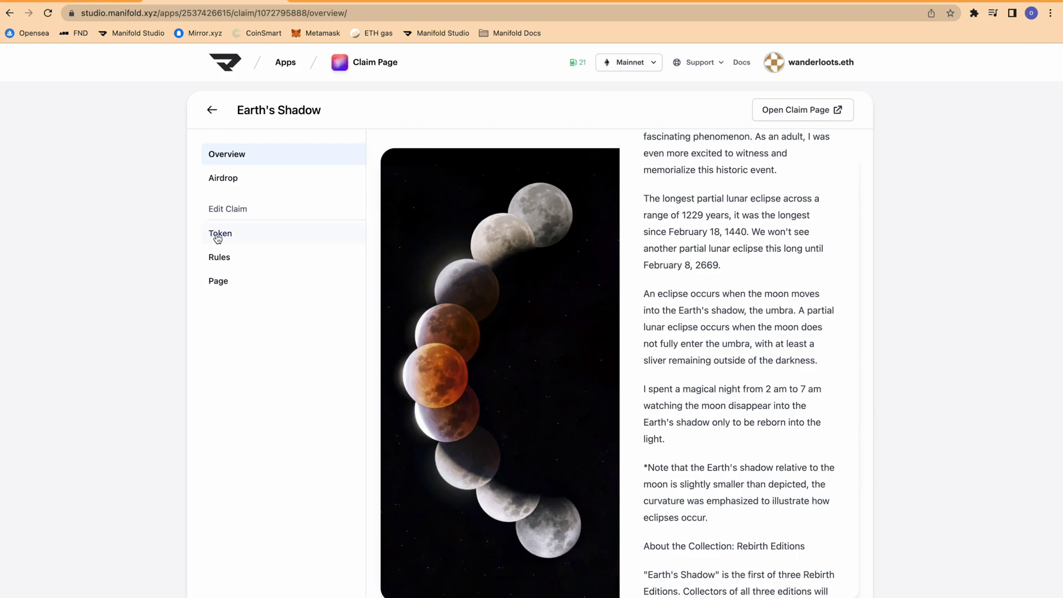
pyautogui.click(256, 240)
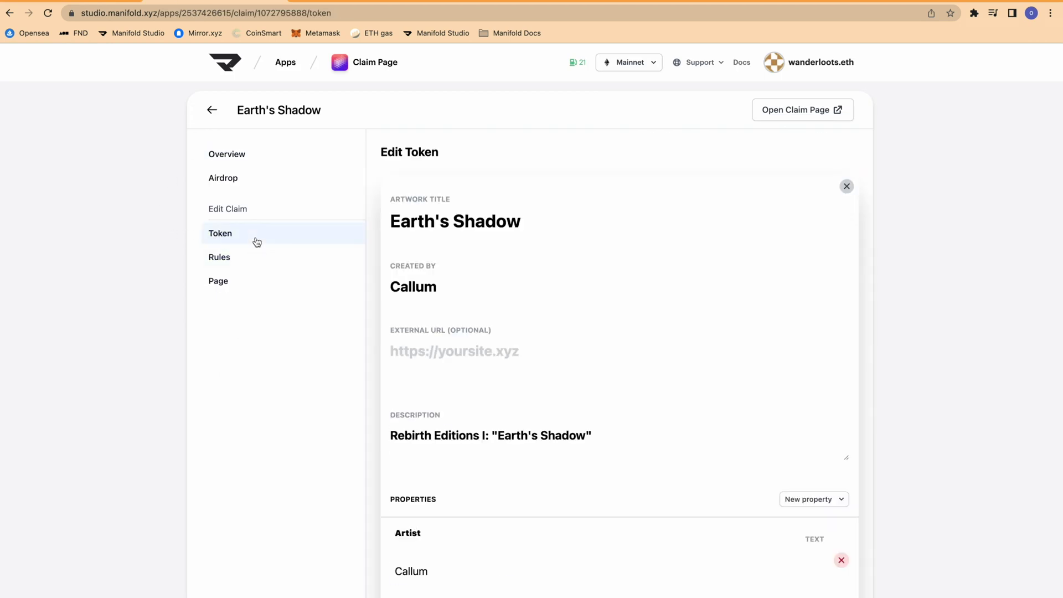
pyautogui.scroll(-3, 464, 367)
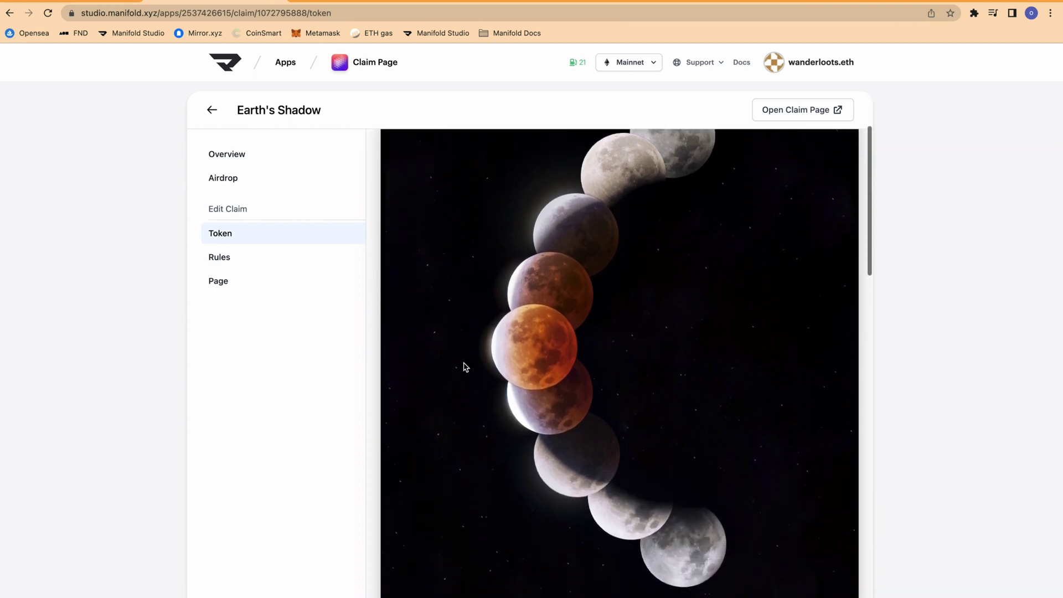
pyautogui.click(263, 257)
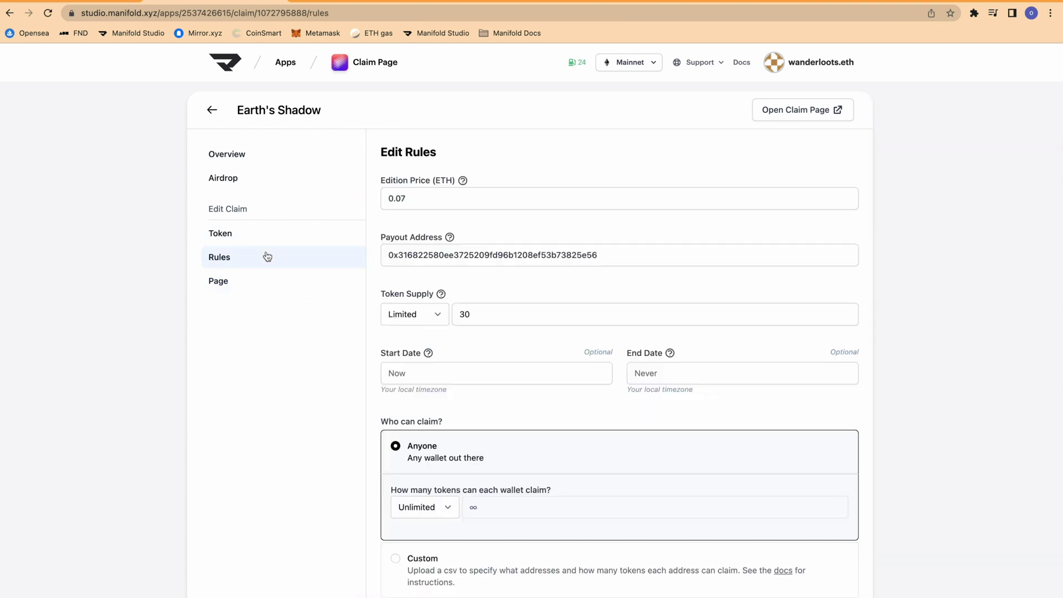
pyautogui.click(297, 284)
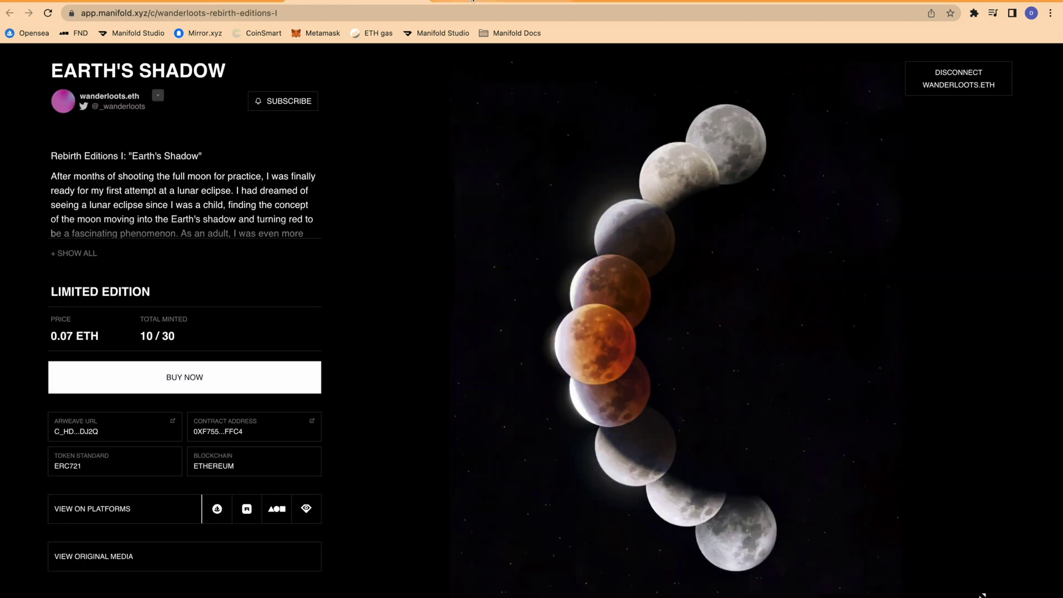
# Switch to the Callum Editions collection on OpenSea and examine the description and traits of Earth's Shadow #1/30.
pyautogui.click(472, 2)
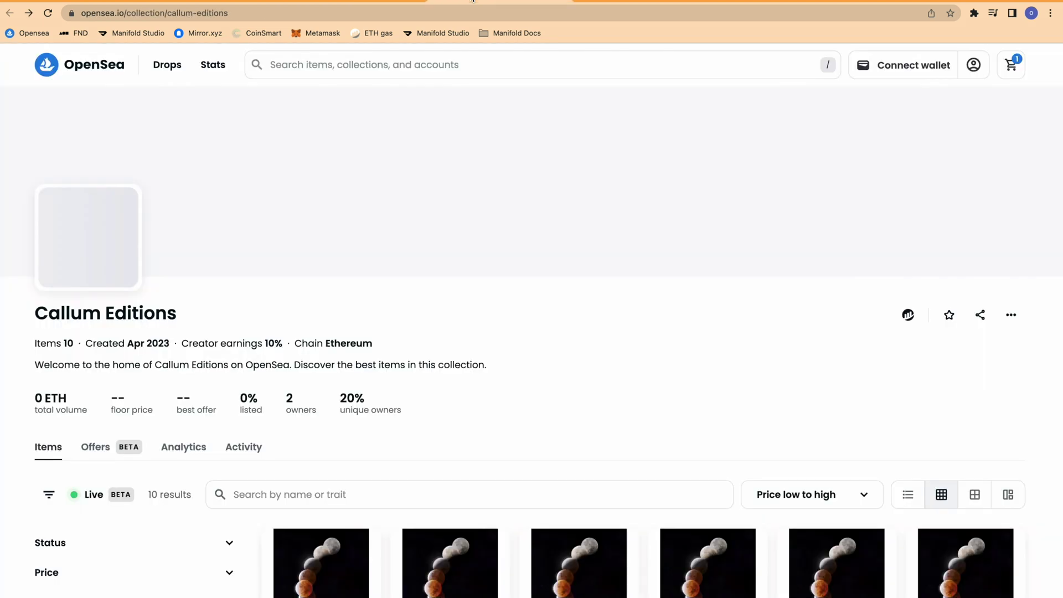
pyautogui.scroll(-3, 399, 301)
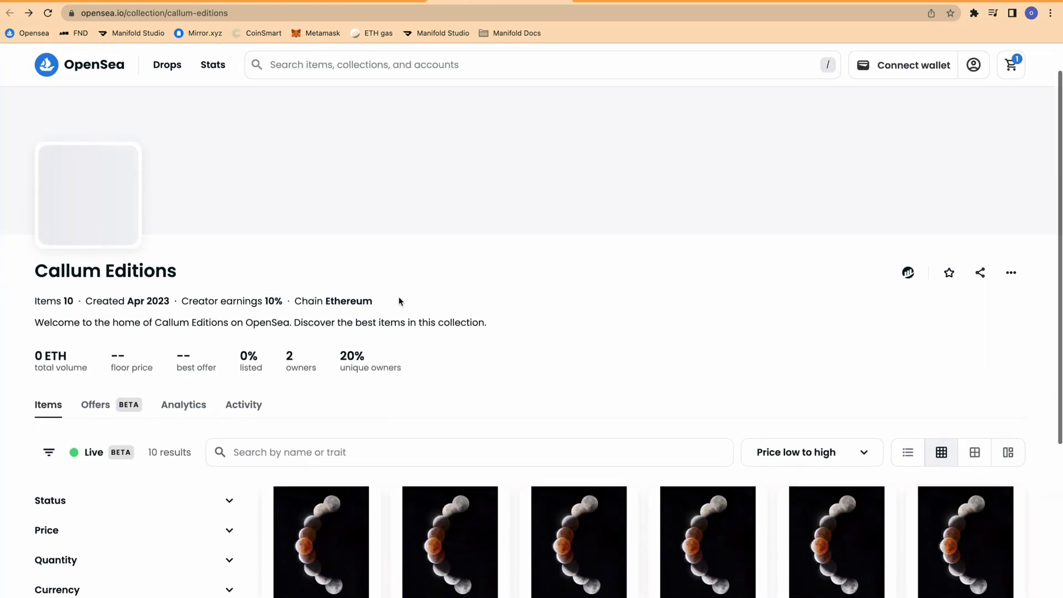
pyautogui.scroll(-3, 400, 301)
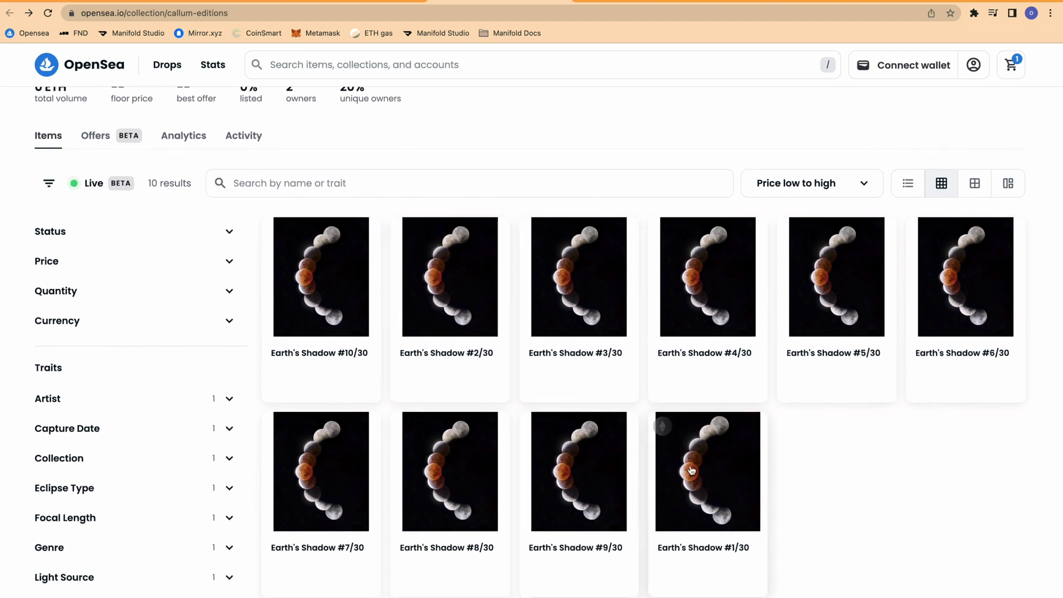
pyautogui.click(699, 482)
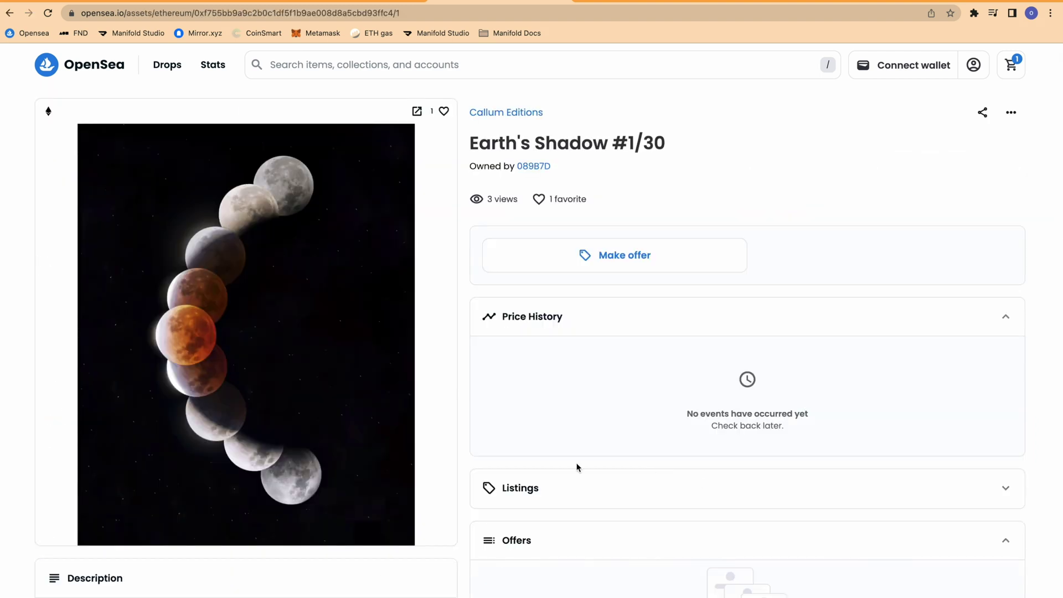
pyautogui.scroll(-2, 573, 463)
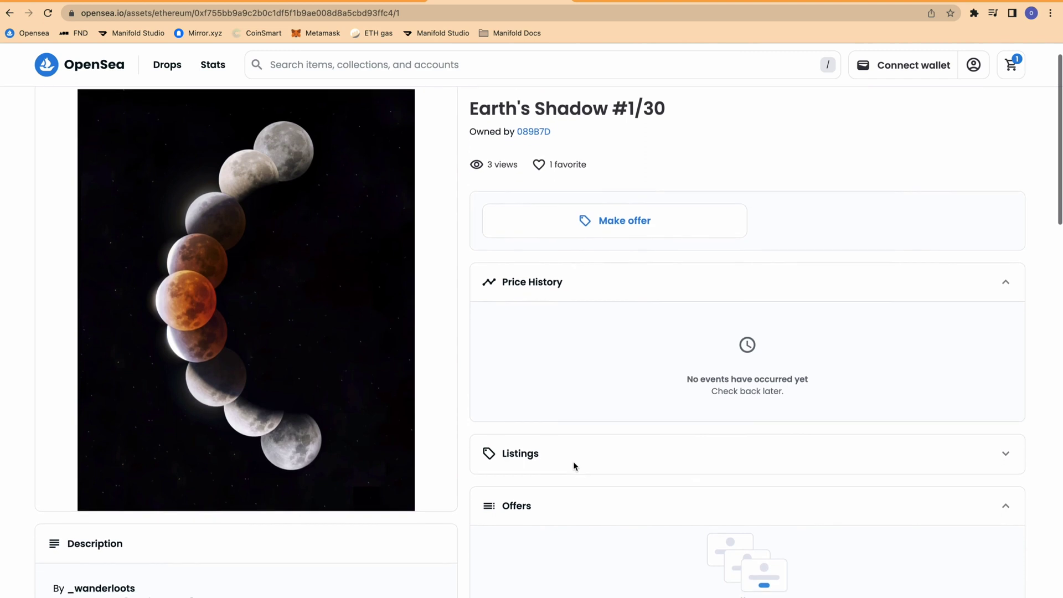
pyautogui.scroll(-1, 573, 465)
pyautogui.scroll(-3, 574, 465)
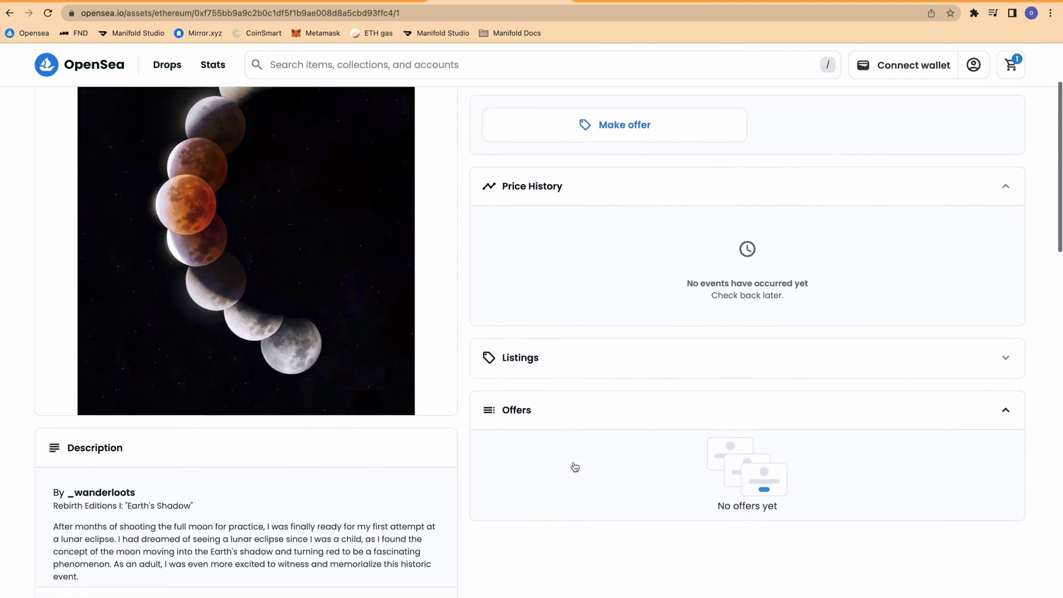
pyautogui.scroll(-5, 575, 467)
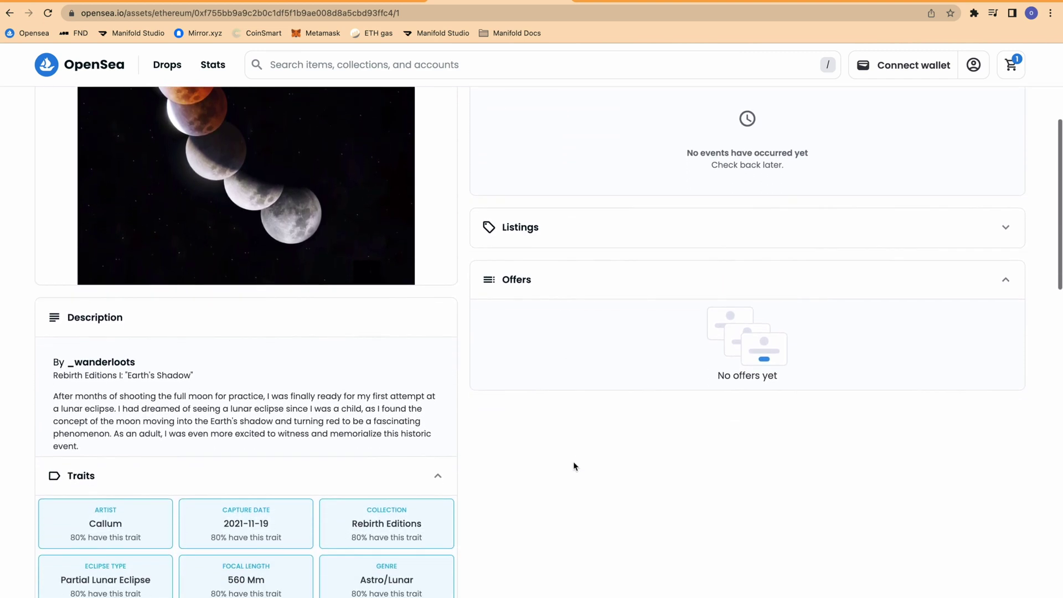
pyautogui.scroll(-5, 573, 466)
# Return to Manifold Studio and install the Claim Page app for the account.
pyautogui.click(338, 1)
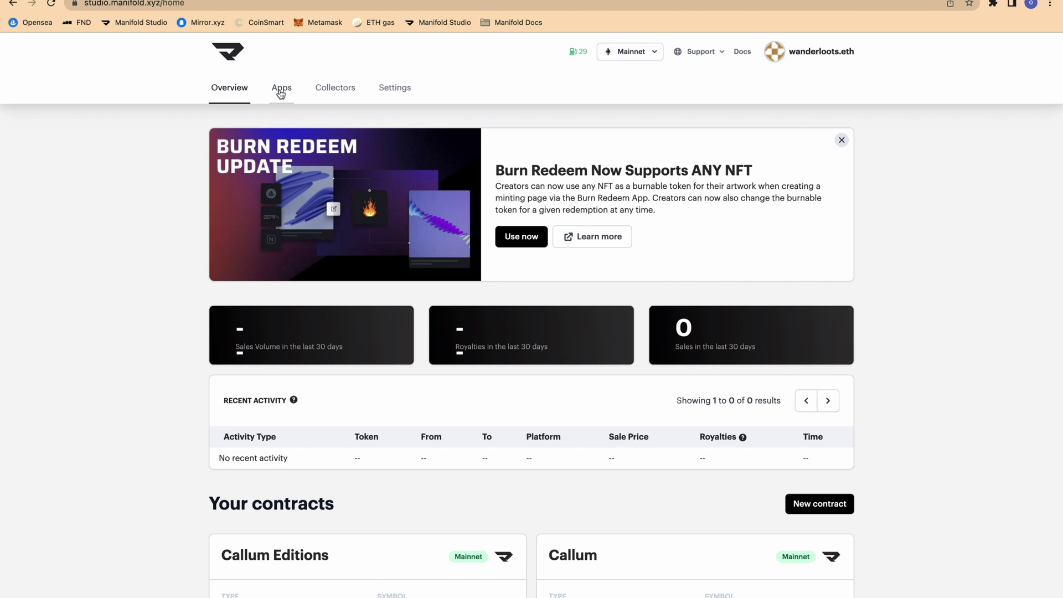
pyautogui.click(281, 91)
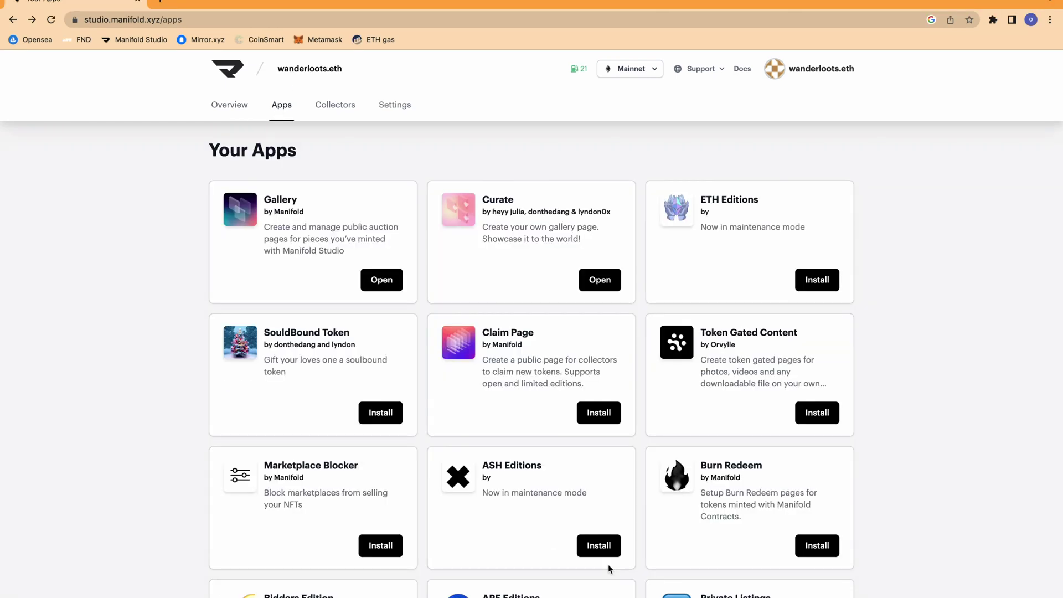
pyautogui.click(603, 421)
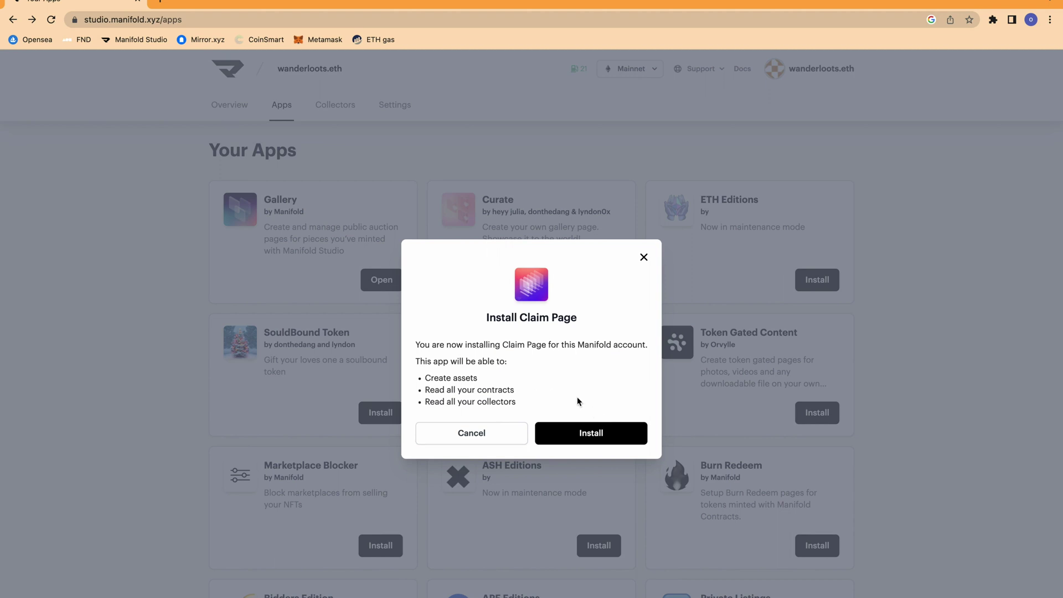
pyautogui.click(590, 433)
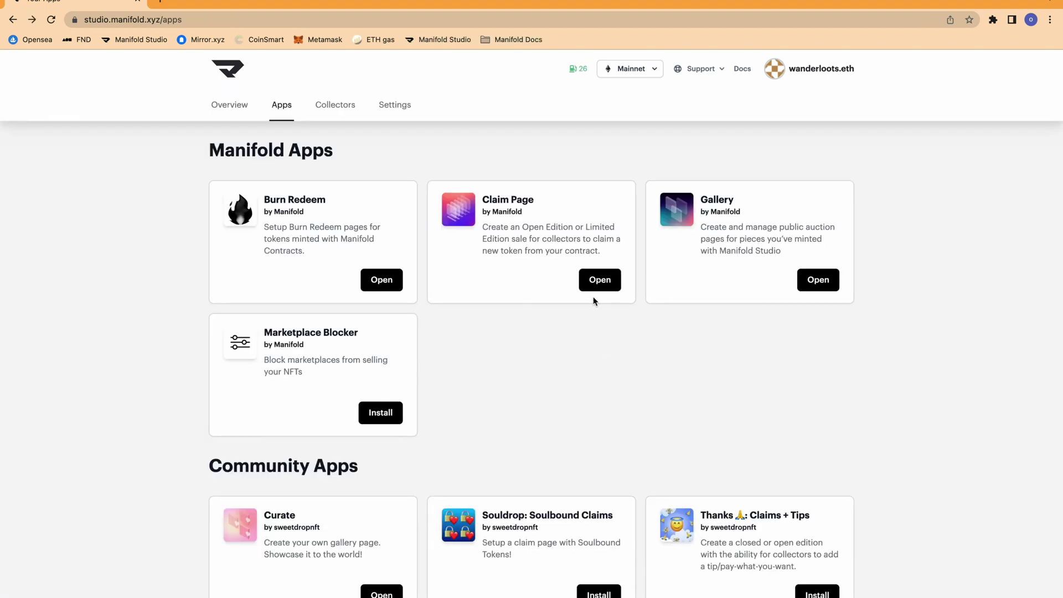
# Open the Claim Page app and start a new claim page using the Callum Editions ERC721 creator contract.
pyautogui.click(598, 281)
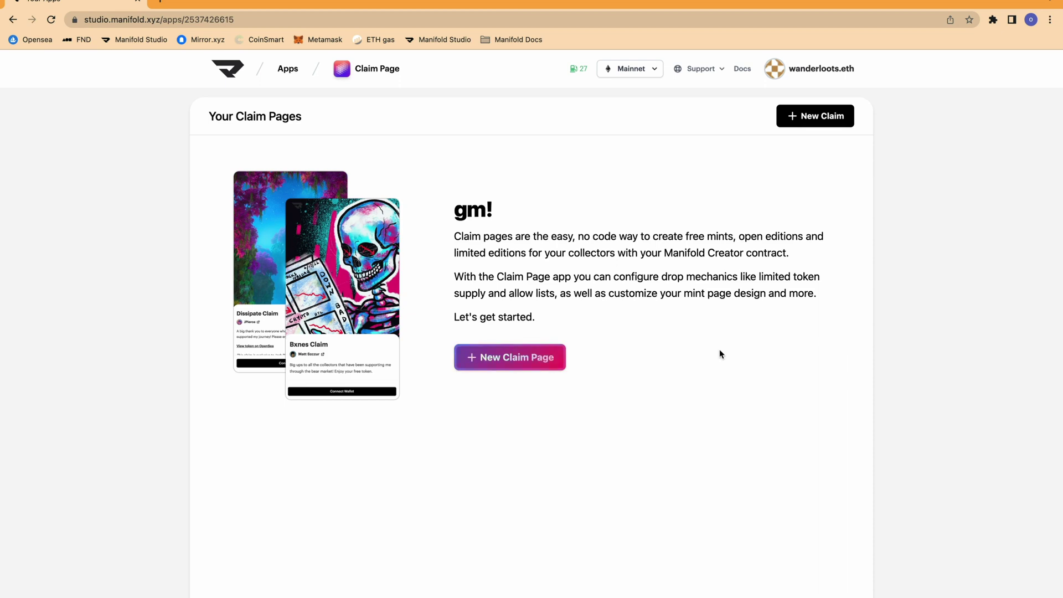
pyautogui.moveTo(578, 237); pyautogui.dragTo(630, 236)
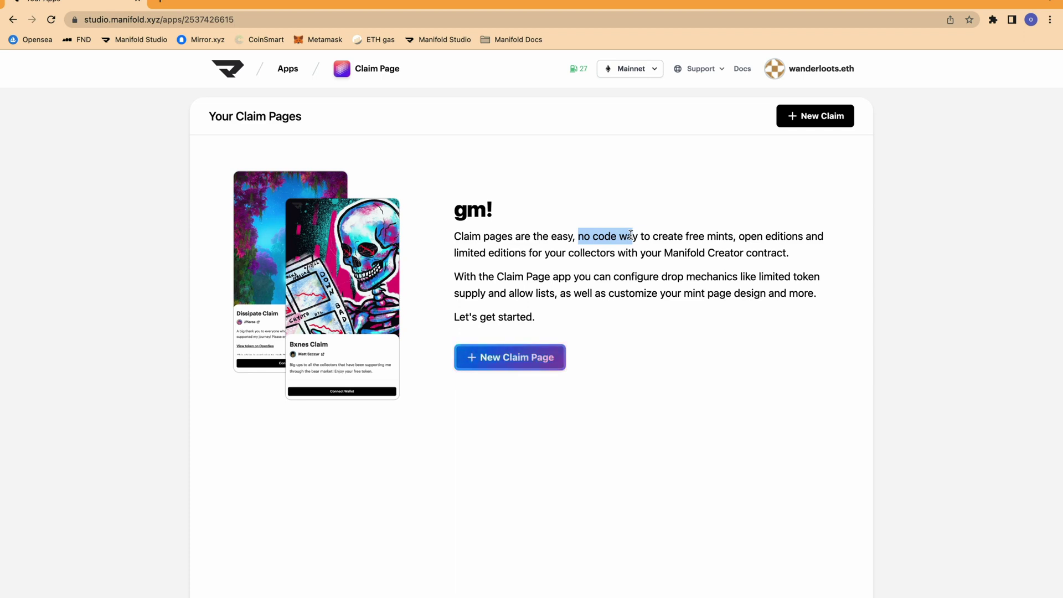
pyautogui.click(702, 274)
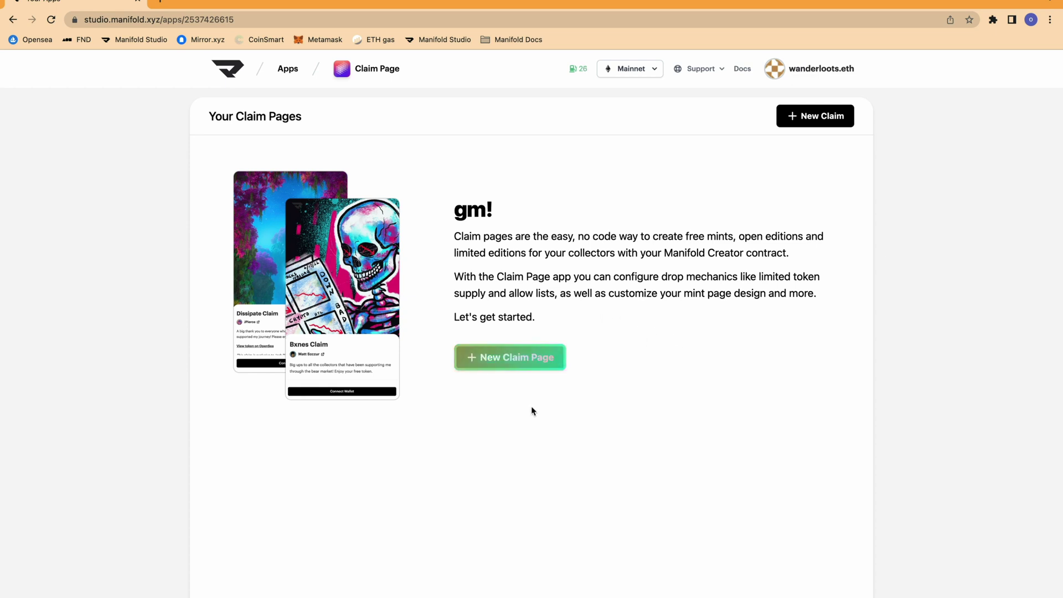
pyautogui.click(528, 360)
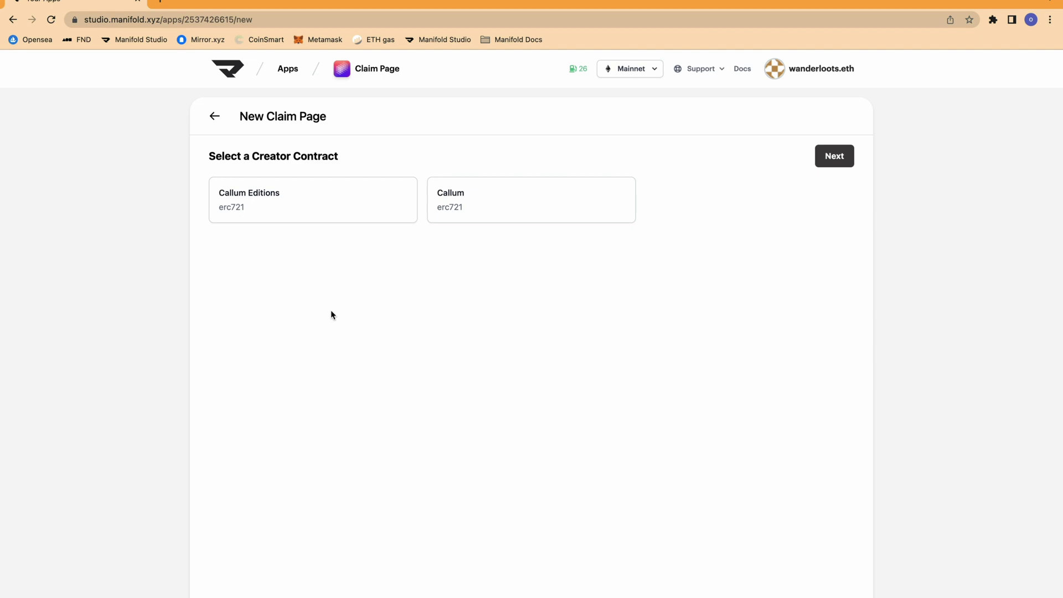
pyautogui.click(307, 208)
pyautogui.click(839, 156)
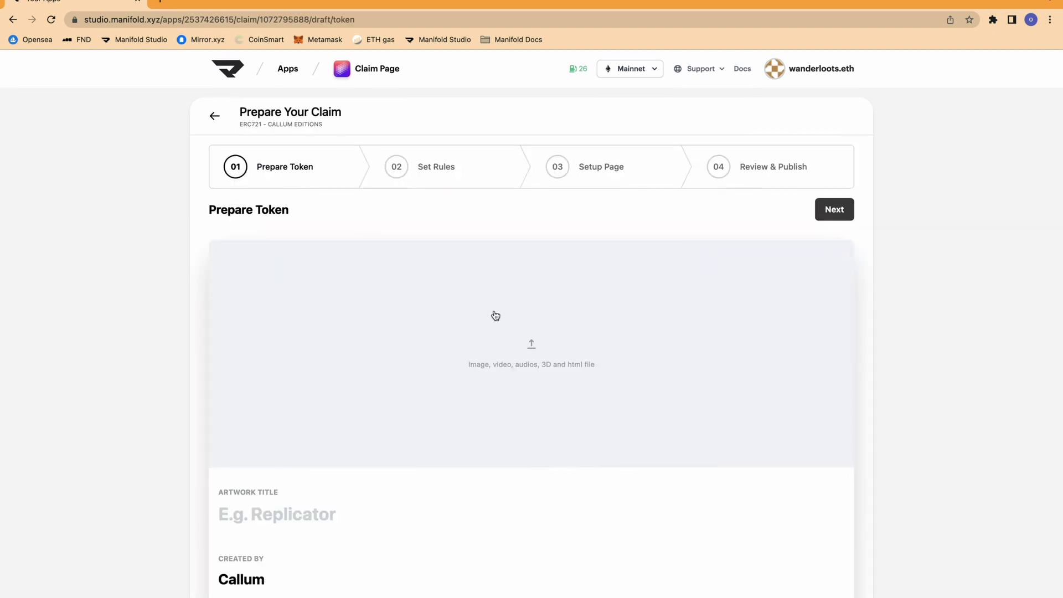
# Examine the blank token form, from the media upload area through title, creator, external URL and description to the properties.
pyautogui.scroll(-2, 451, 445)
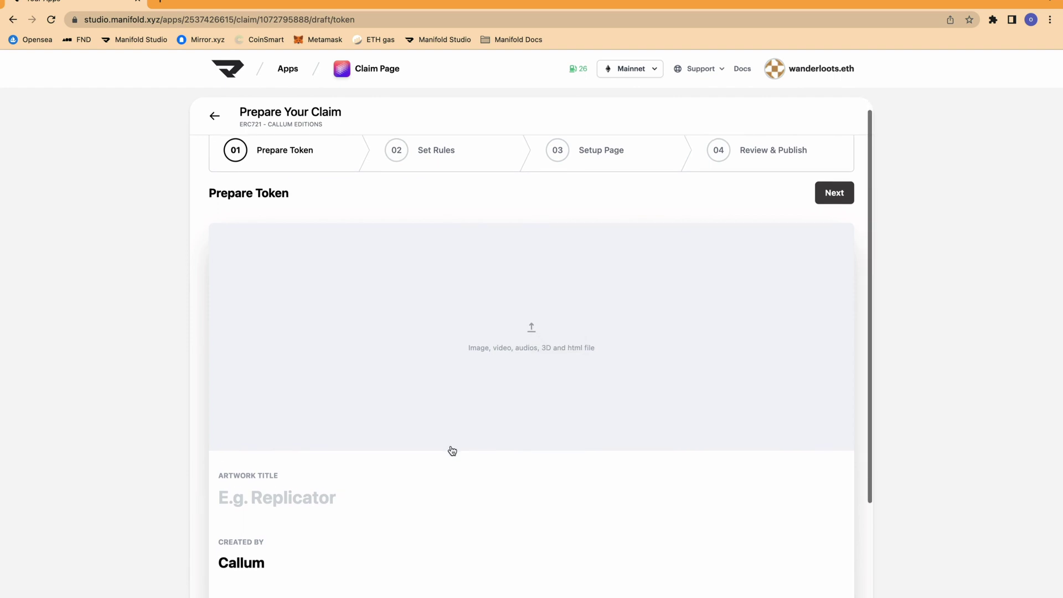
pyautogui.scroll(-5, 451, 447)
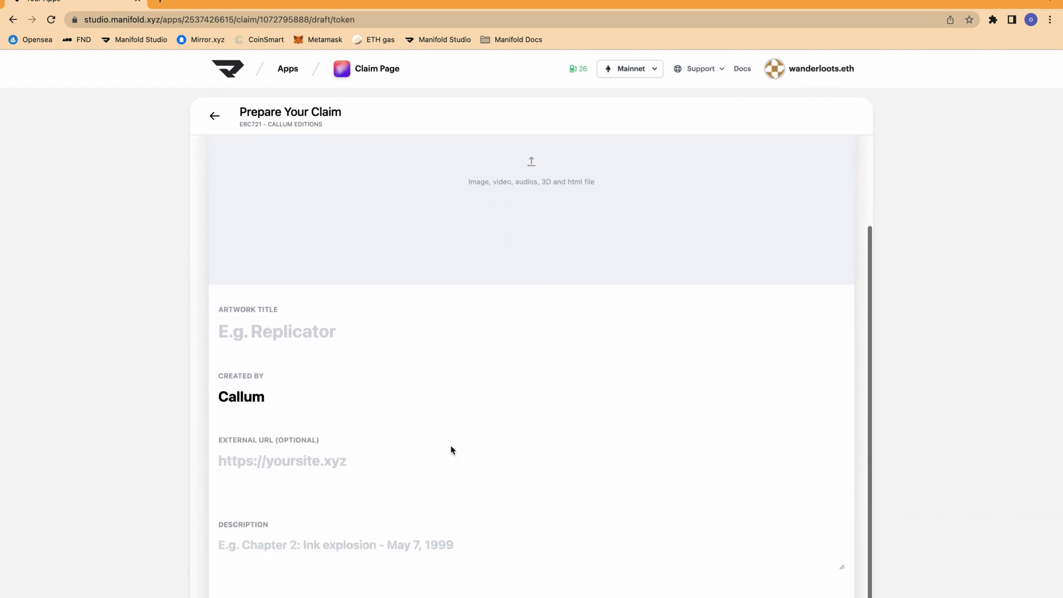
pyautogui.click(274, 374)
pyautogui.scroll(-1, 292, 373)
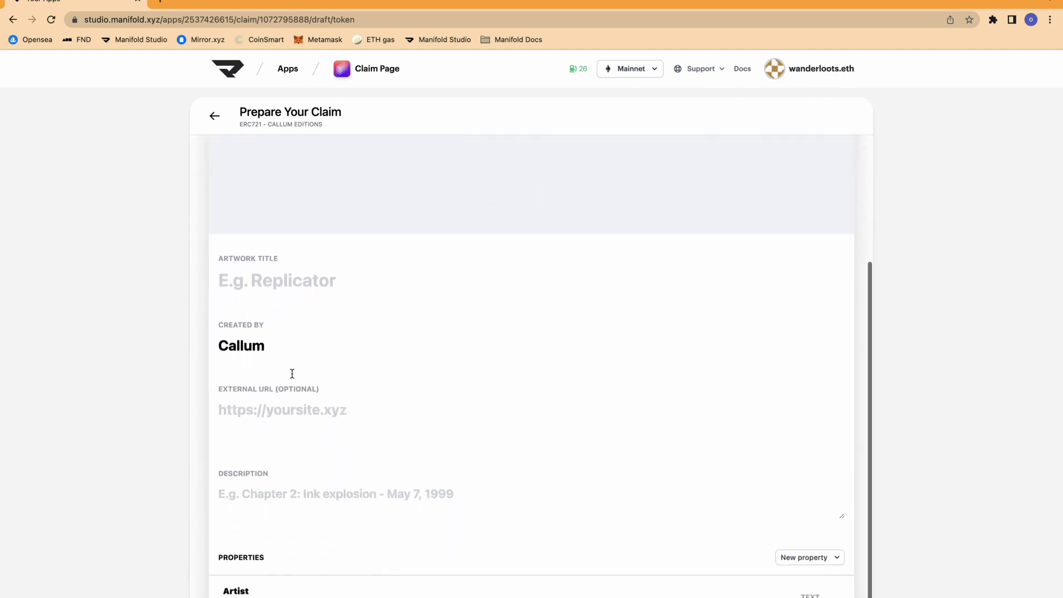
pyautogui.scroll(-1, 292, 382)
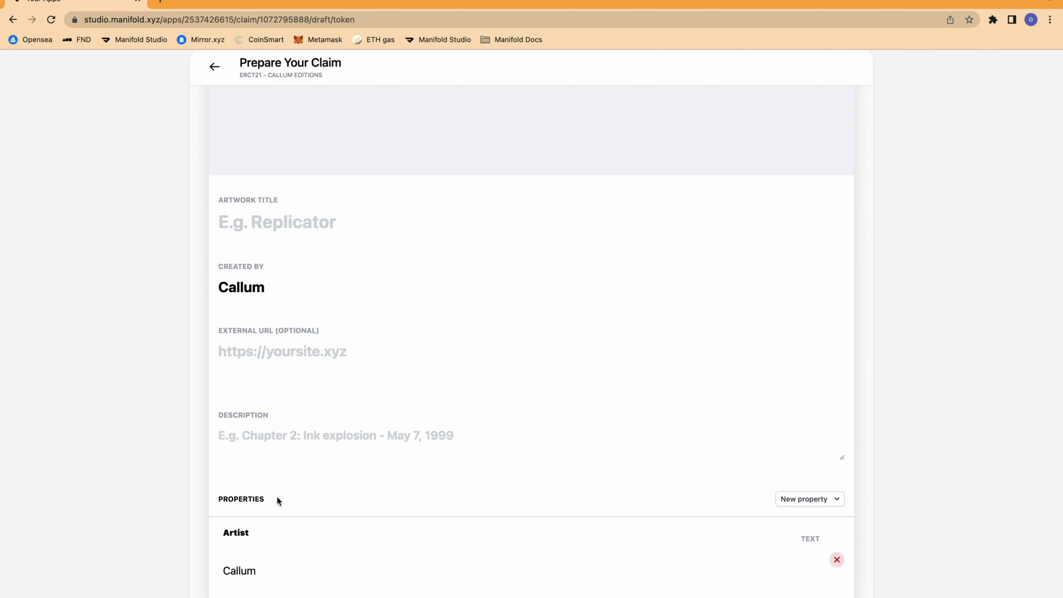
pyautogui.scroll(5, 511, 450)
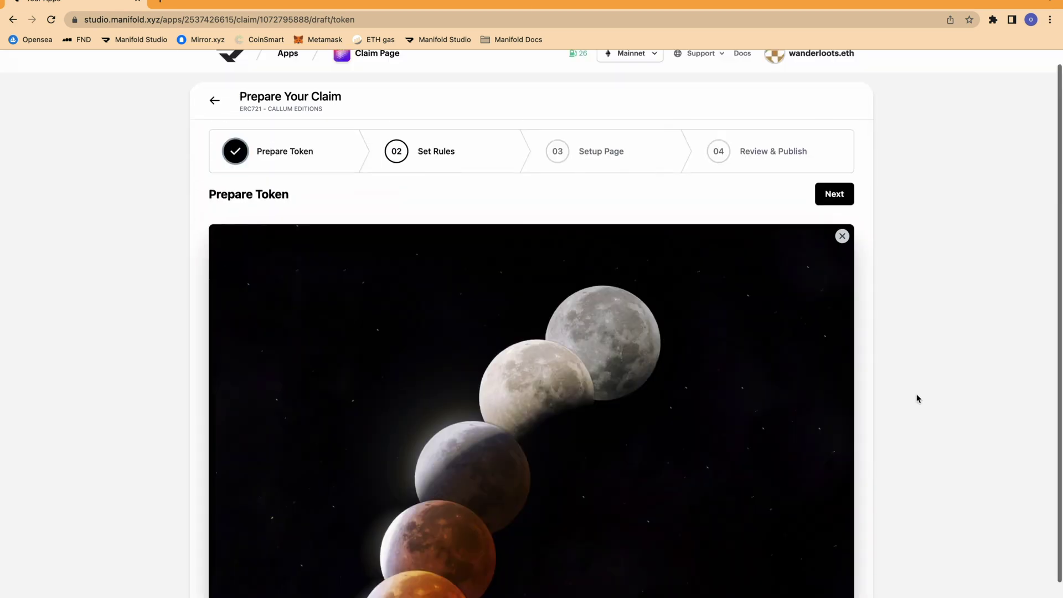
# Review the filled-in Earth's Shadow token, checking its artwork image, title, creator, external URL and description.
pyautogui.scroll(-1, 916, 396)
pyautogui.scroll(-3, 723, 519)
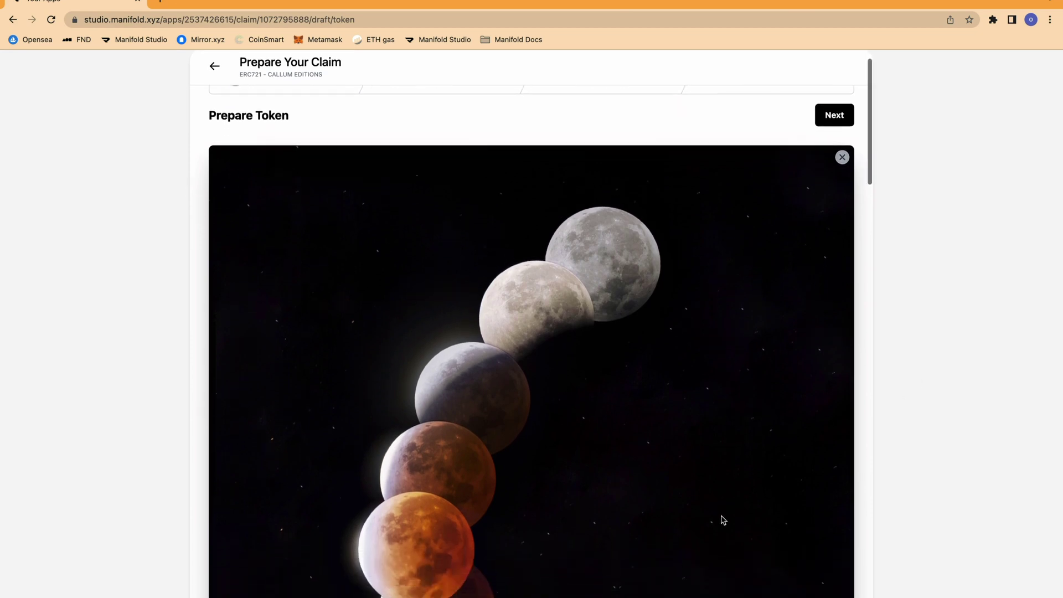
pyautogui.scroll(-1, 723, 519)
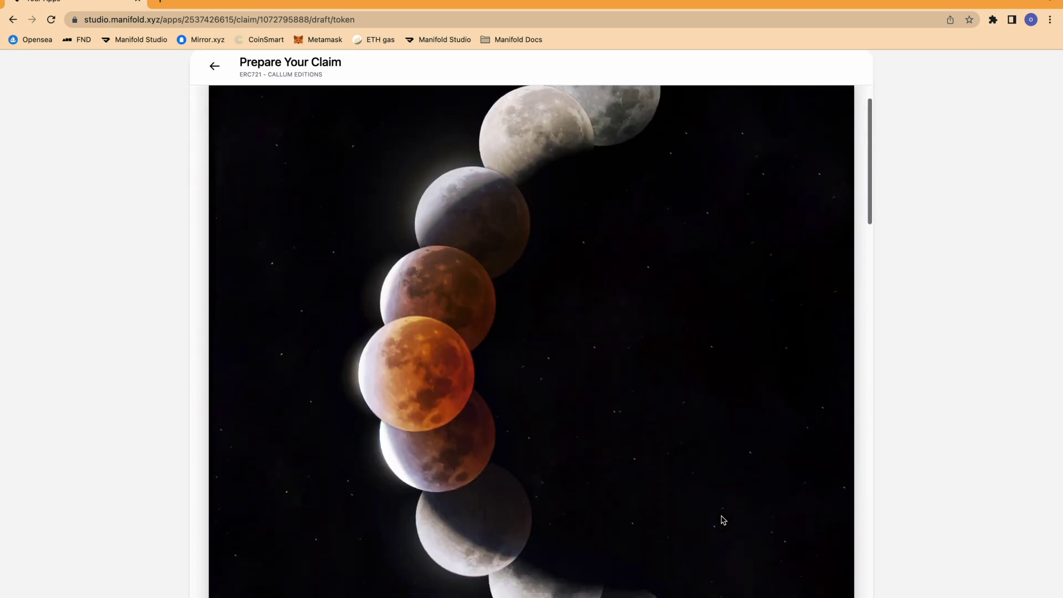
pyautogui.scroll(-1, 723, 519)
pyautogui.scroll(-2, 723, 519)
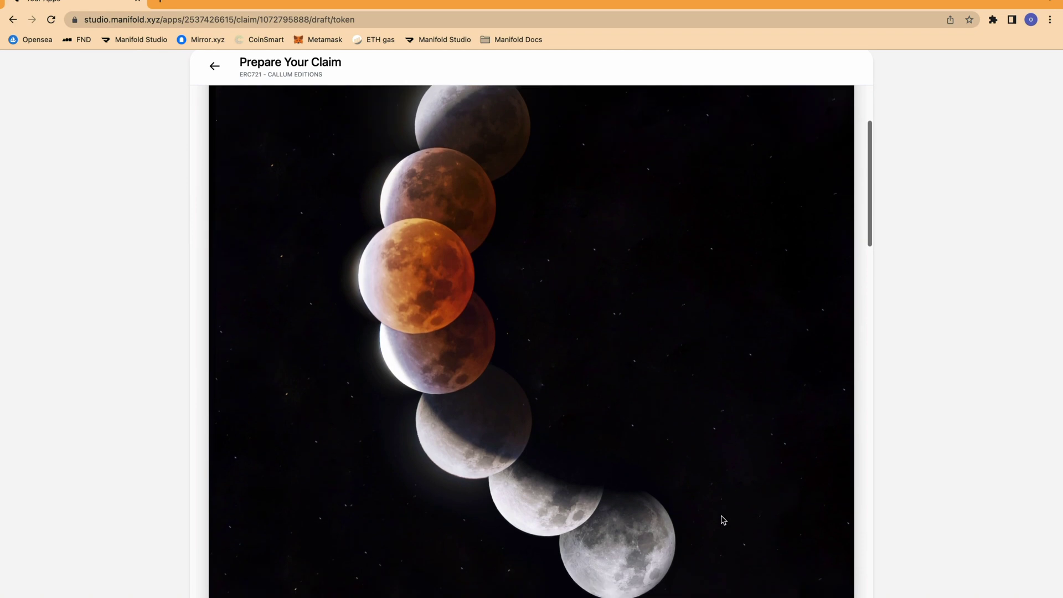
pyautogui.scroll(-1, 723, 519)
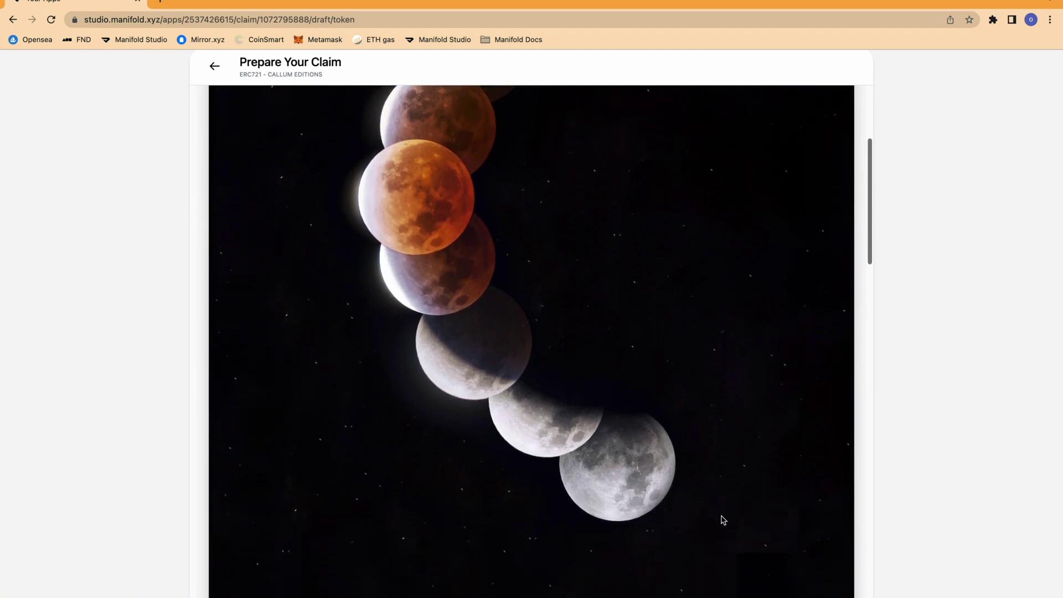
pyautogui.scroll(-1, 723, 519)
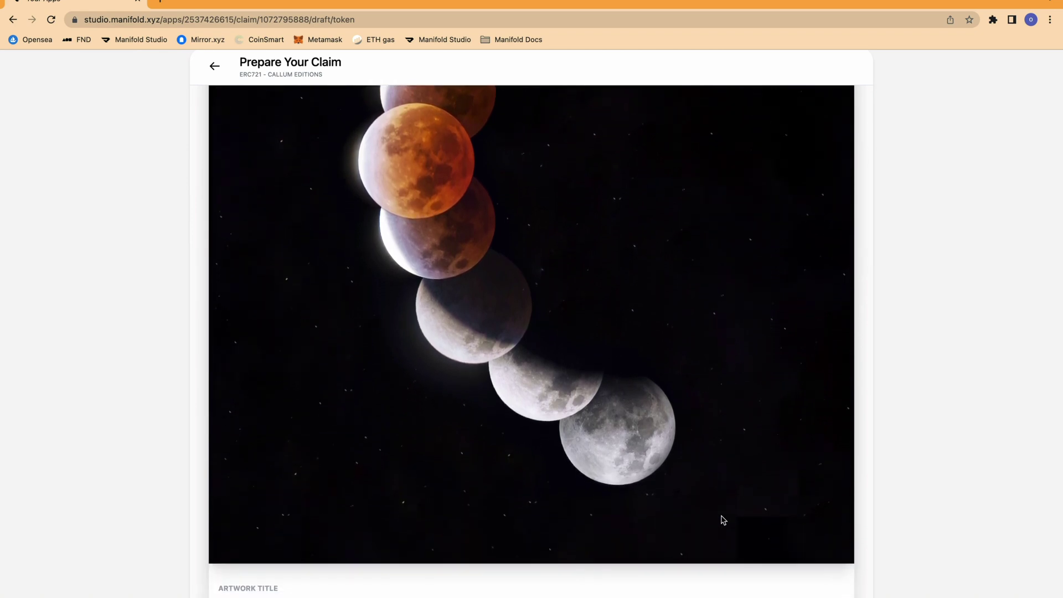
pyautogui.scroll(1, 723, 519)
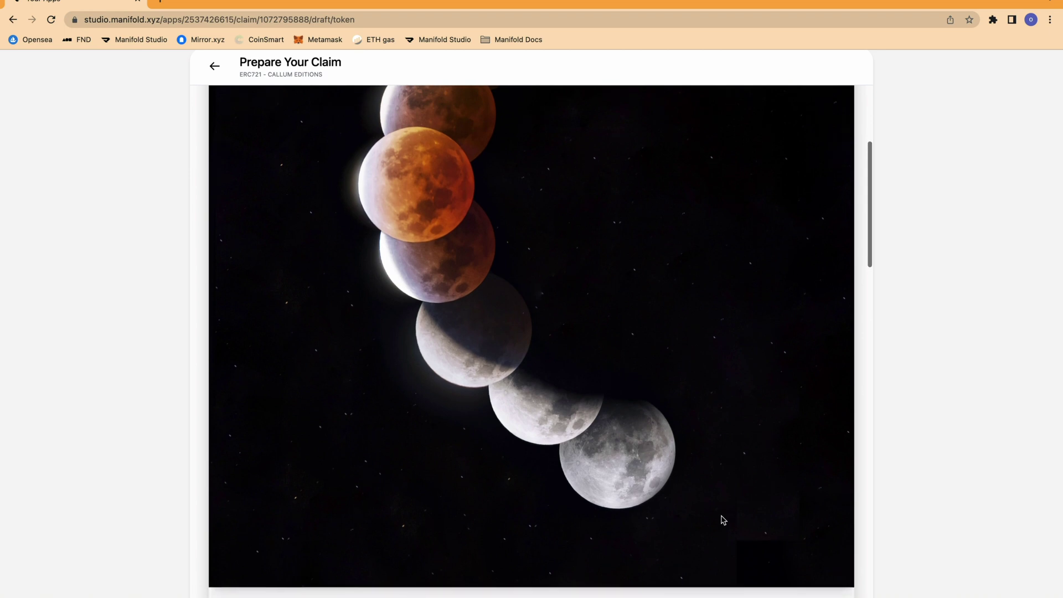
pyautogui.scroll(-2, 723, 519)
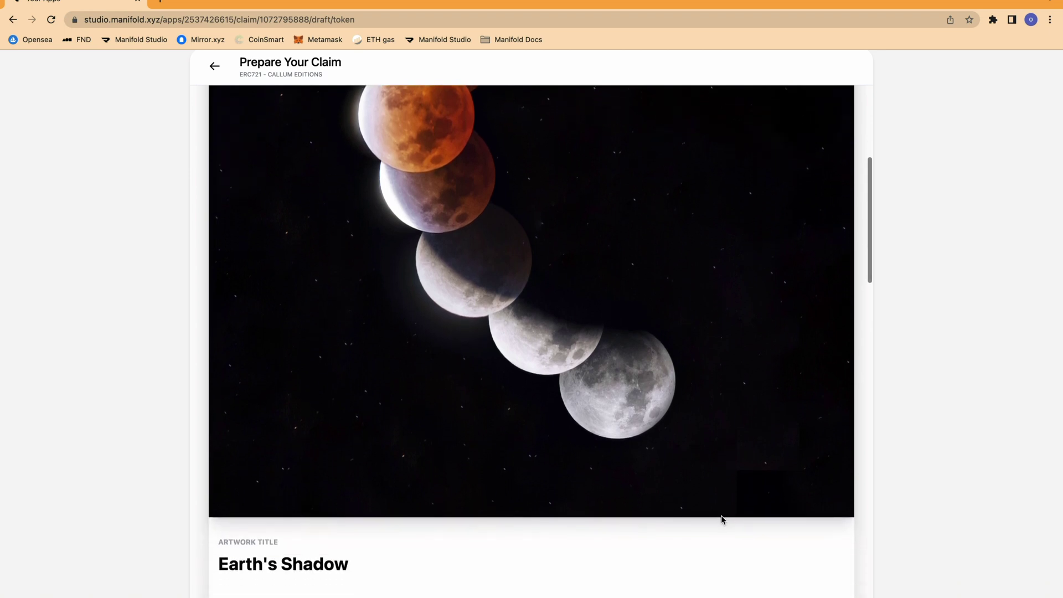
pyautogui.scroll(-5, 721, 518)
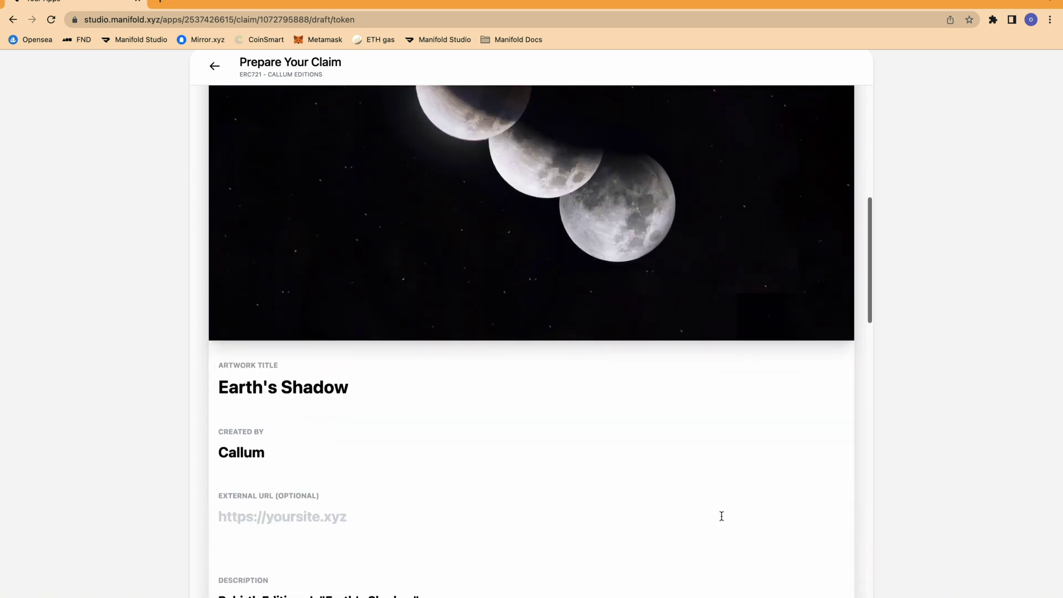
pyautogui.scroll(-2, 721, 516)
pyautogui.scroll(-1, 722, 516)
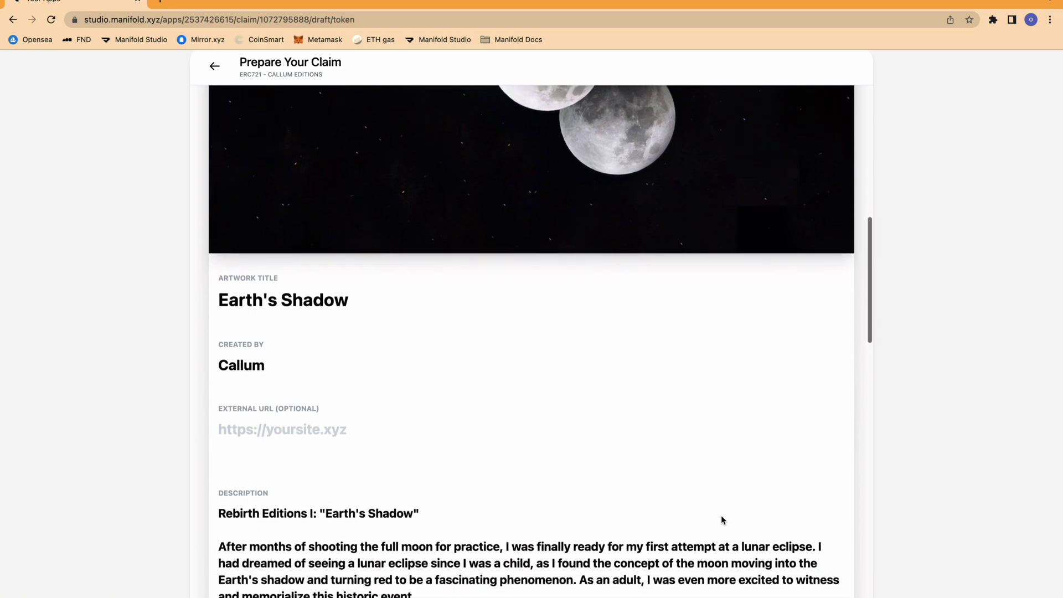
# Read through the Earth's Shadow description to its closing note about the Rebirth Editions collection.
pyautogui.scroll(-3, 722, 519)
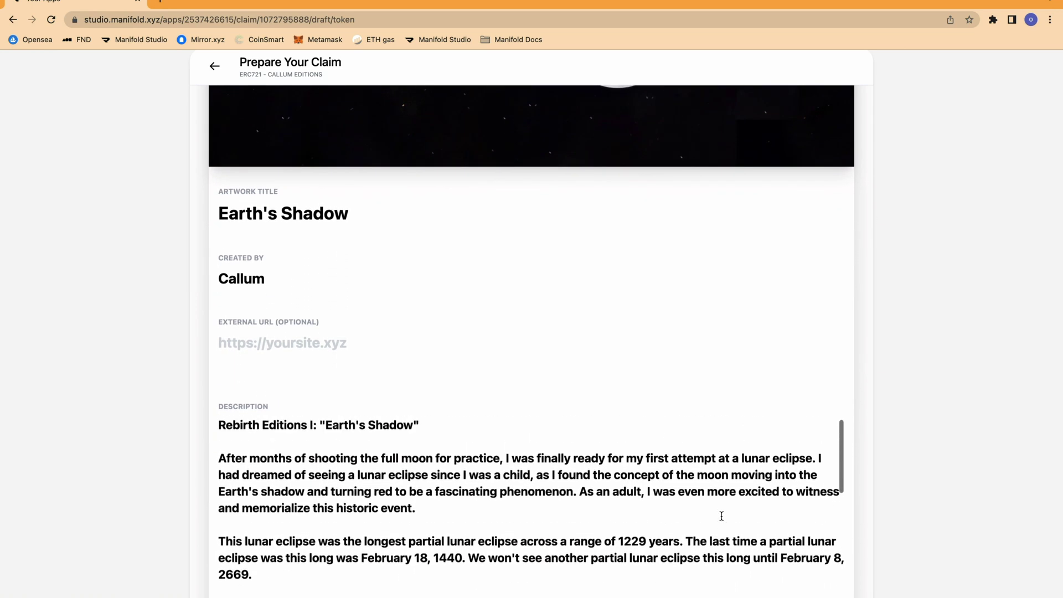
pyautogui.scroll(-1, 722, 516)
pyautogui.scroll(-1, 981, 376)
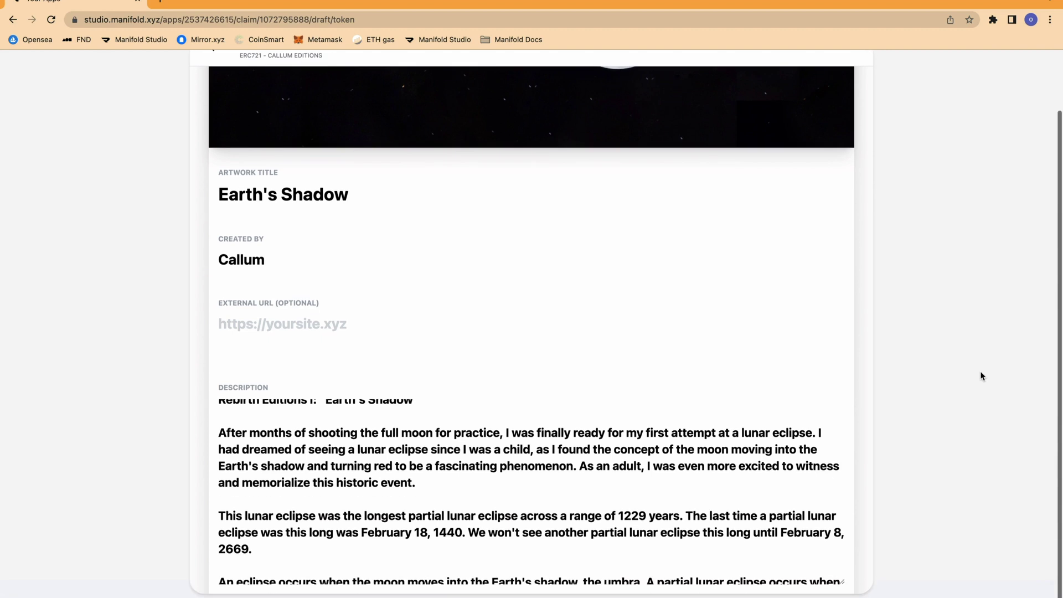
pyautogui.scroll(-1, 982, 376)
pyautogui.scroll(-6, 659, 470)
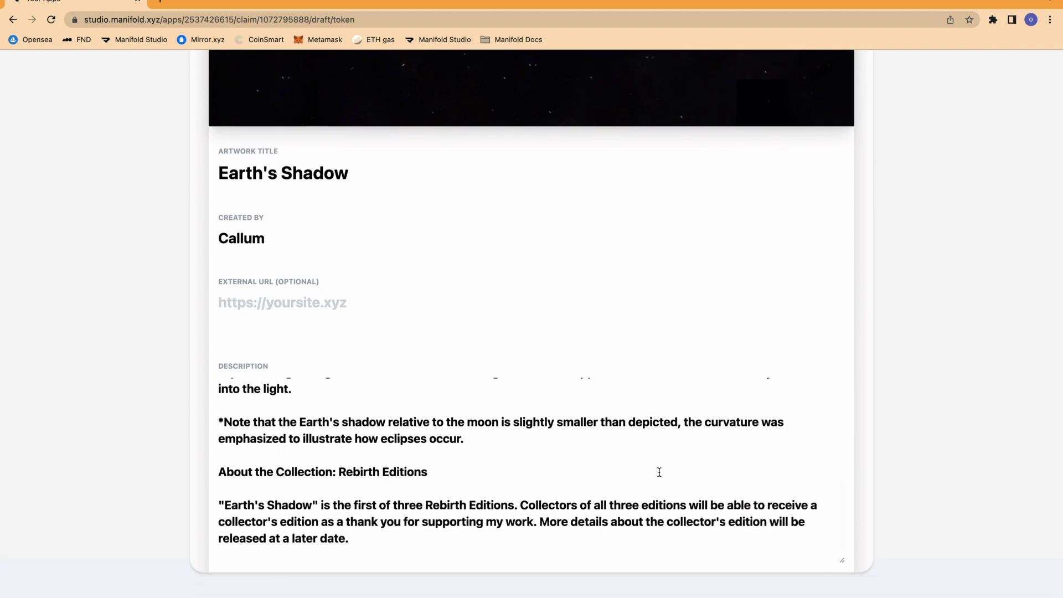
pyautogui.moveTo(354, 504); pyautogui.dragTo(513, 507)
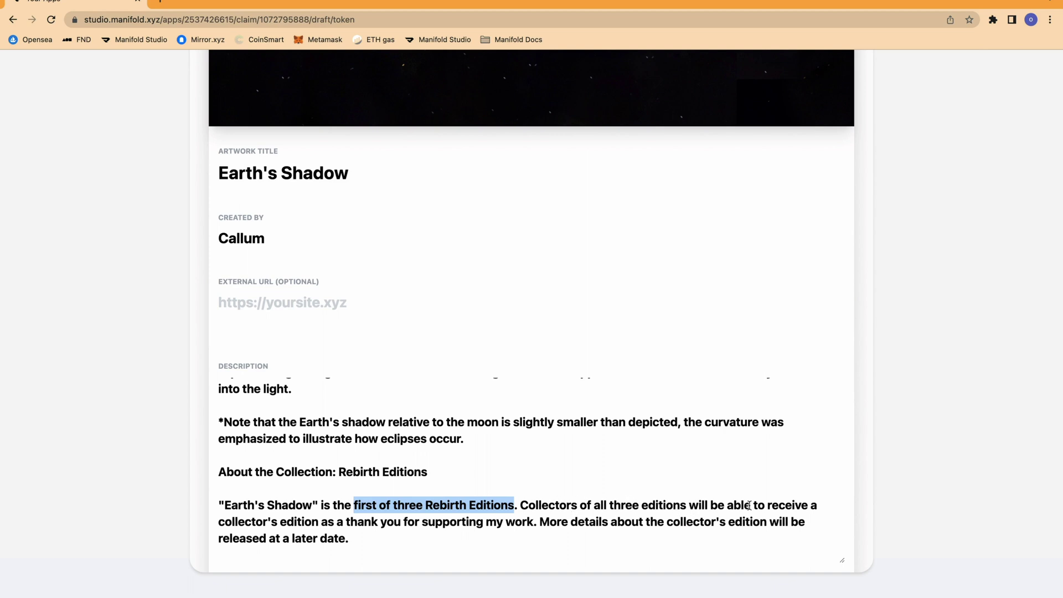
pyautogui.moveTo(726, 505); pyautogui.dragTo(754, 505)
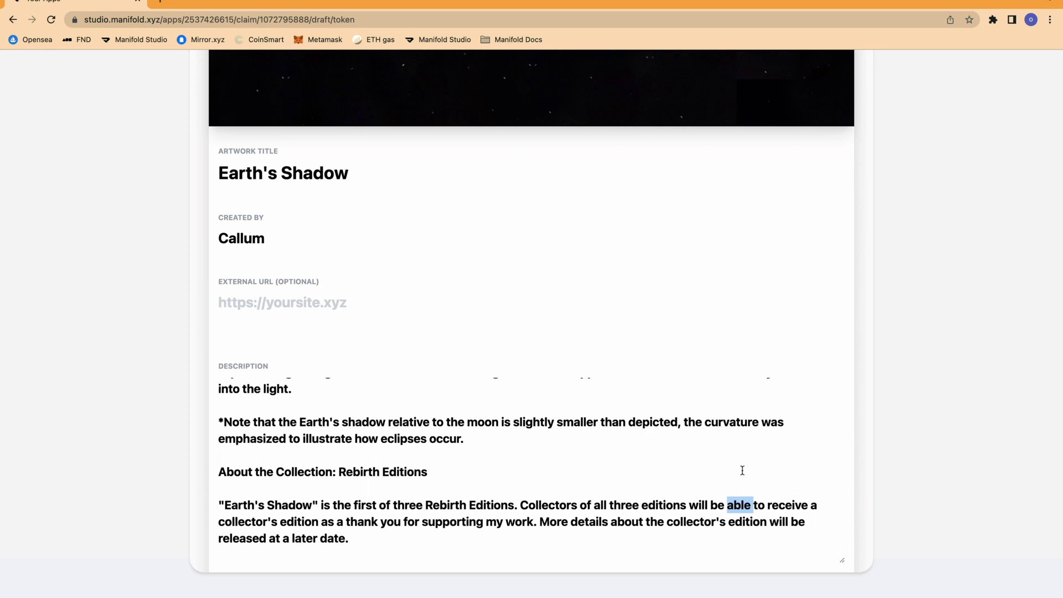
# Review the token's properties, from artist, capture date and collection through to the eclipse details.
pyautogui.scroll(-2, 743, 467)
pyautogui.scroll(-5, 742, 469)
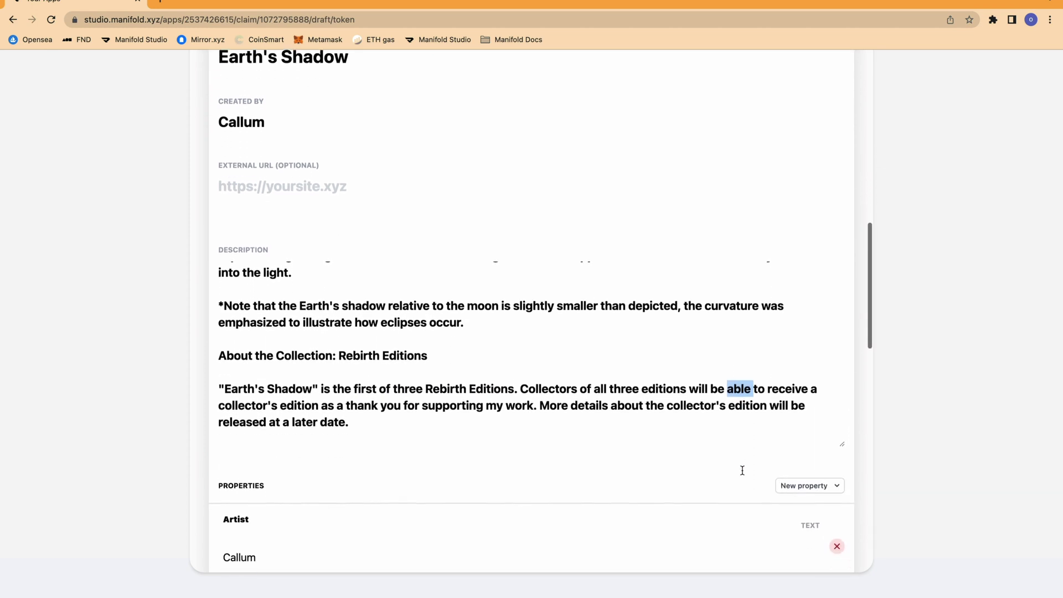
pyautogui.scroll(-4, 743, 474)
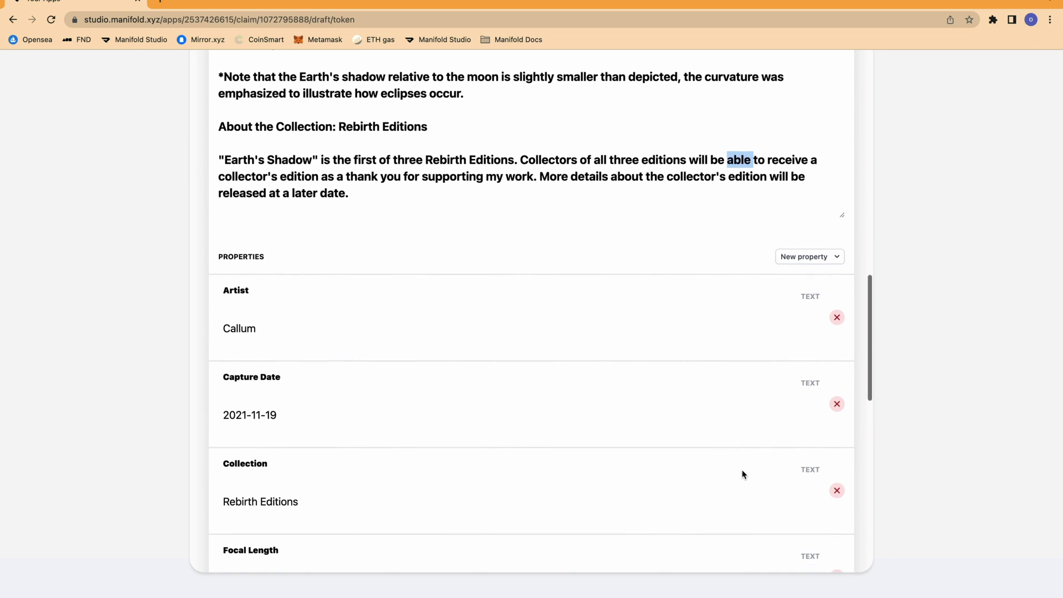
pyautogui.scroll(-2, 641, 451)
pyautogui.scroll(-5, 463, 425)
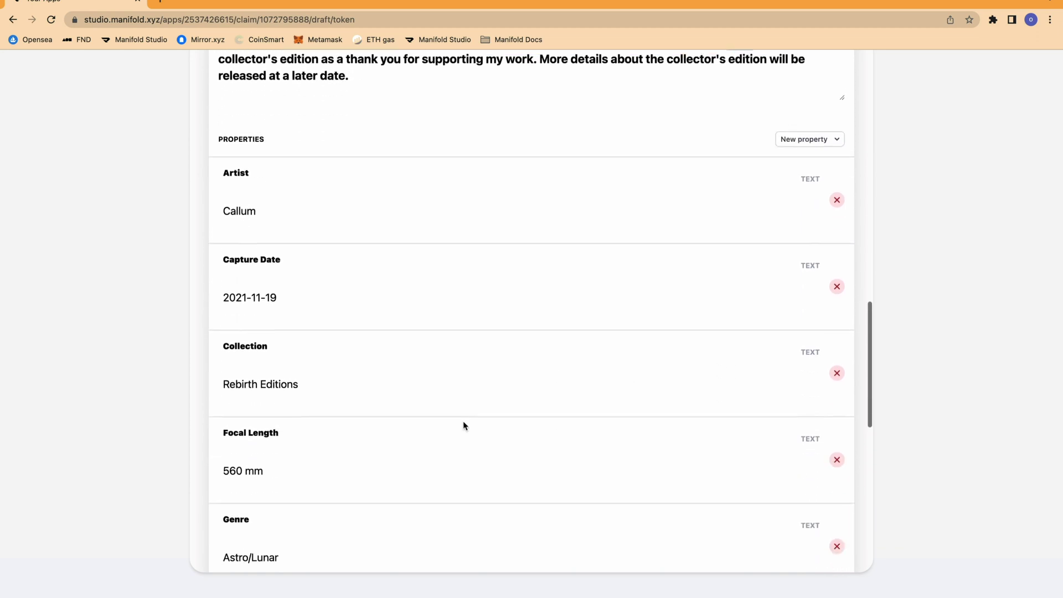
pyautogui.scroll(-5, 464, 425)
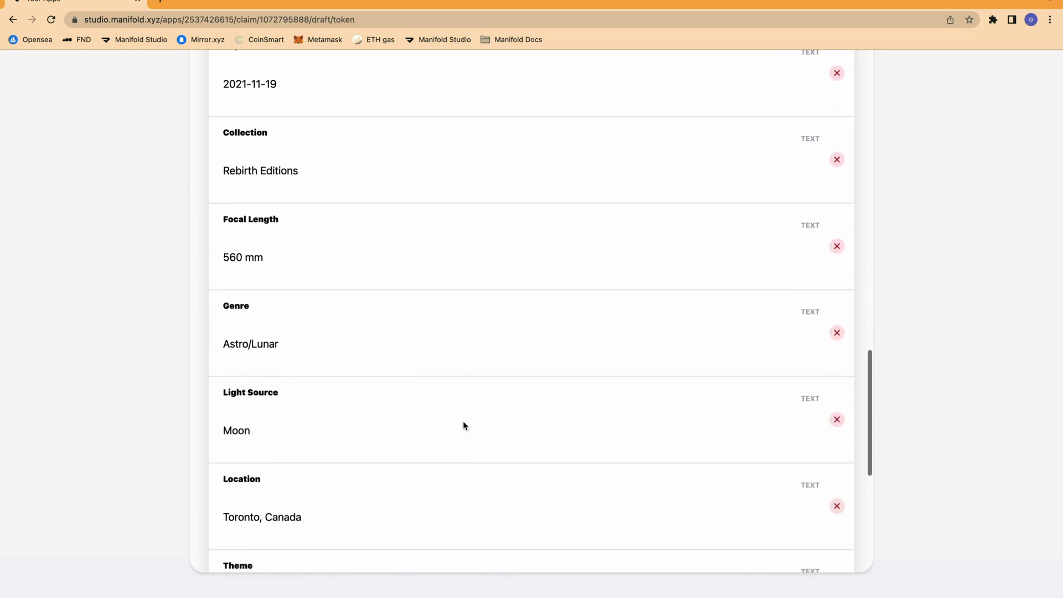
pyautogui.scroll(-7, 464, 425)
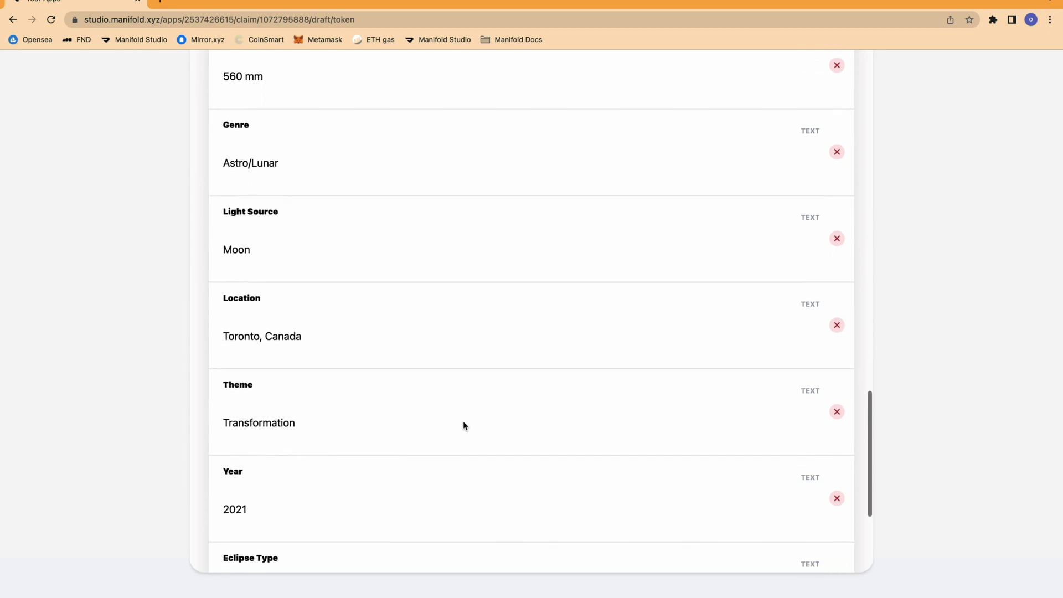
pyautogui.scroll(-1, 463, 425)
pyautogui.scroll(3, 908, 356)
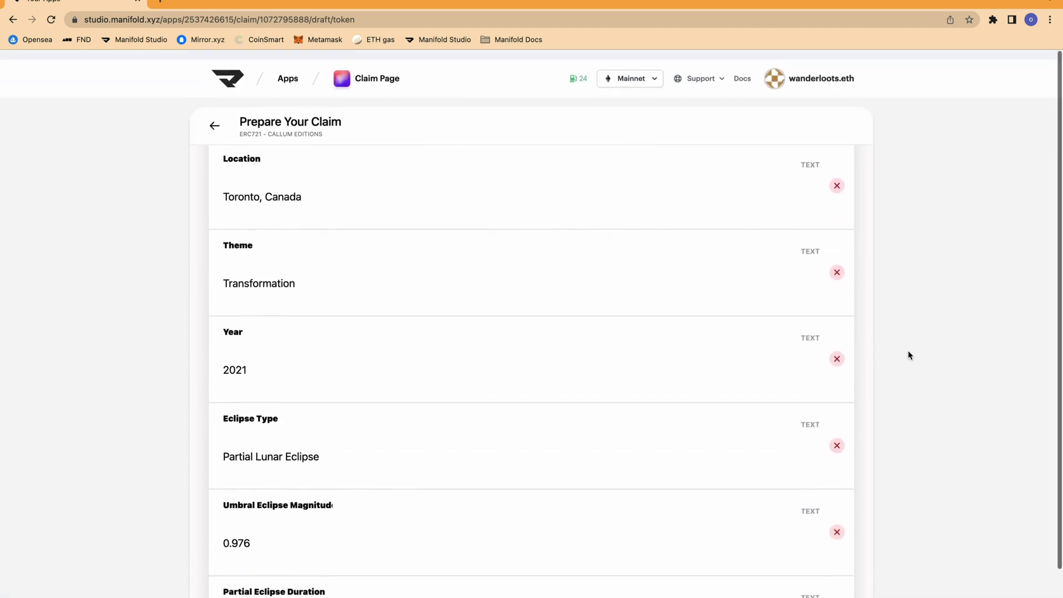
# Continue to the claim rules, set the edition price to 0.07 ETH and check the payout address.
pyautogui.scroll(15, 670, 313)
pyautogui.scroll(10, 670, 313)
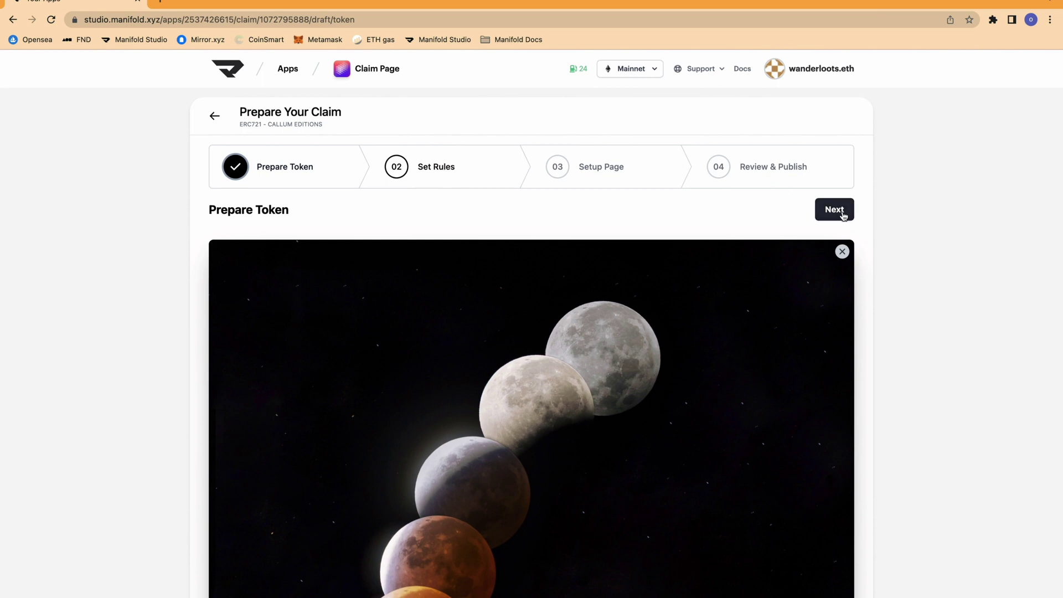
pyautogui.click(844, 212)
pyautogui.click(491, 255)
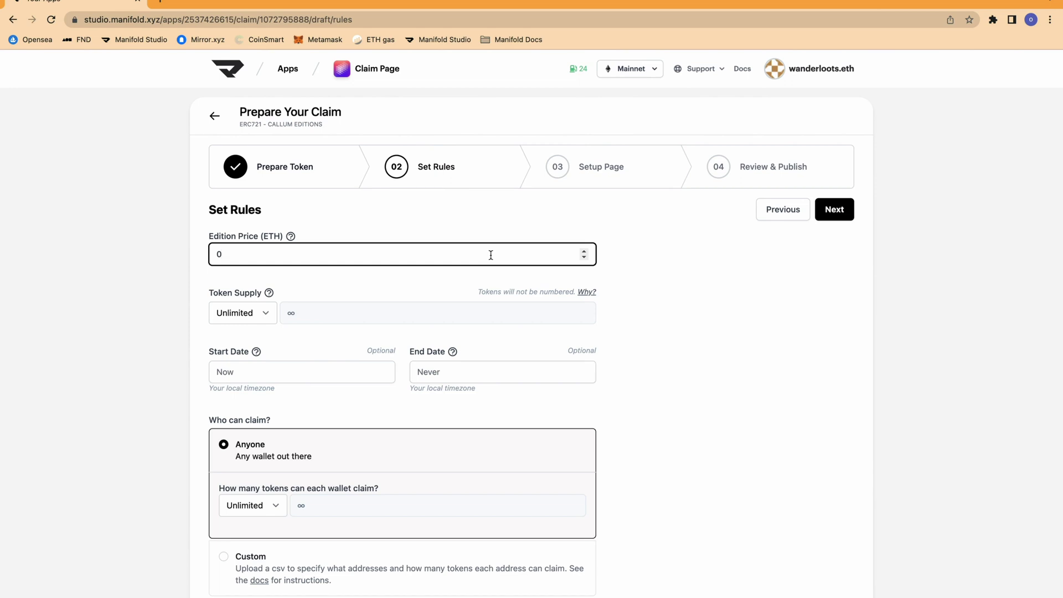
pyautogui.write('.07')
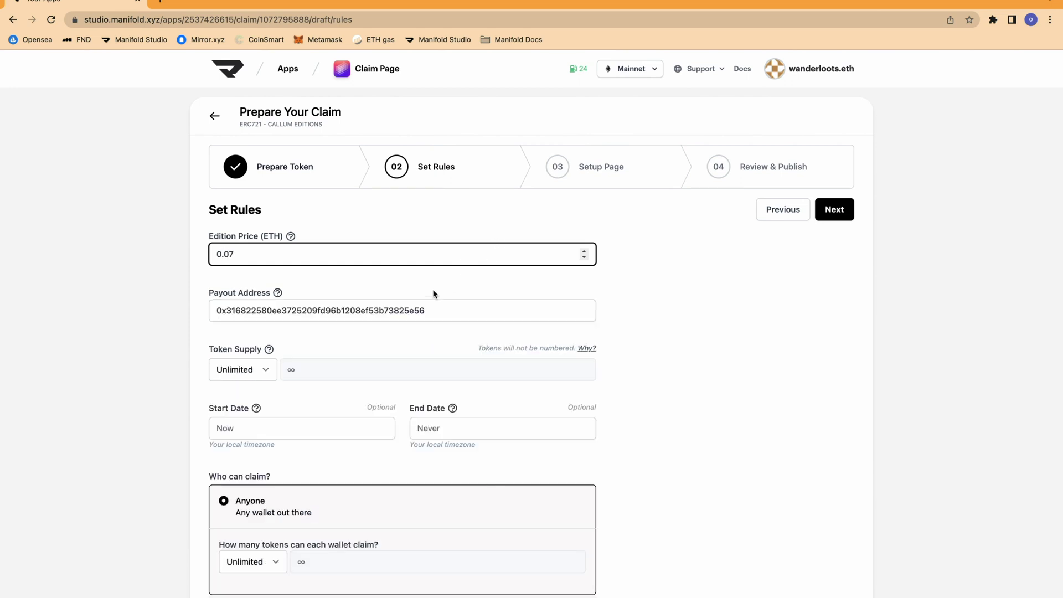
pyautogui.moveTo(218, 313); pyautogui.dragTo(589, 315)
pyautogui.click(623, 314)
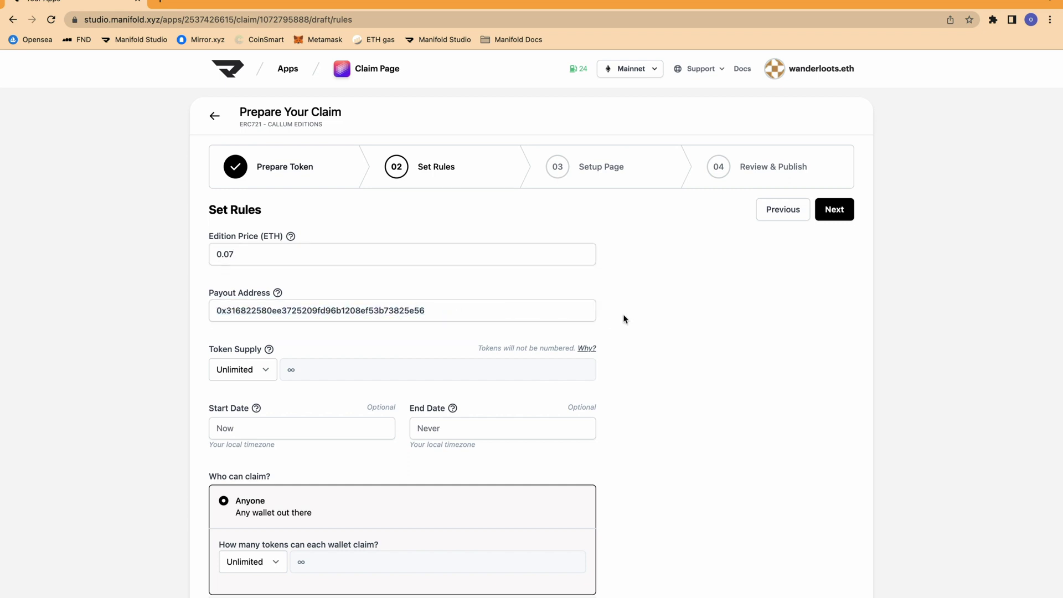
# Check the token supply explanation and limit the supply to 30 tokens.
pyautogui.scroll(-1, 623, 314)
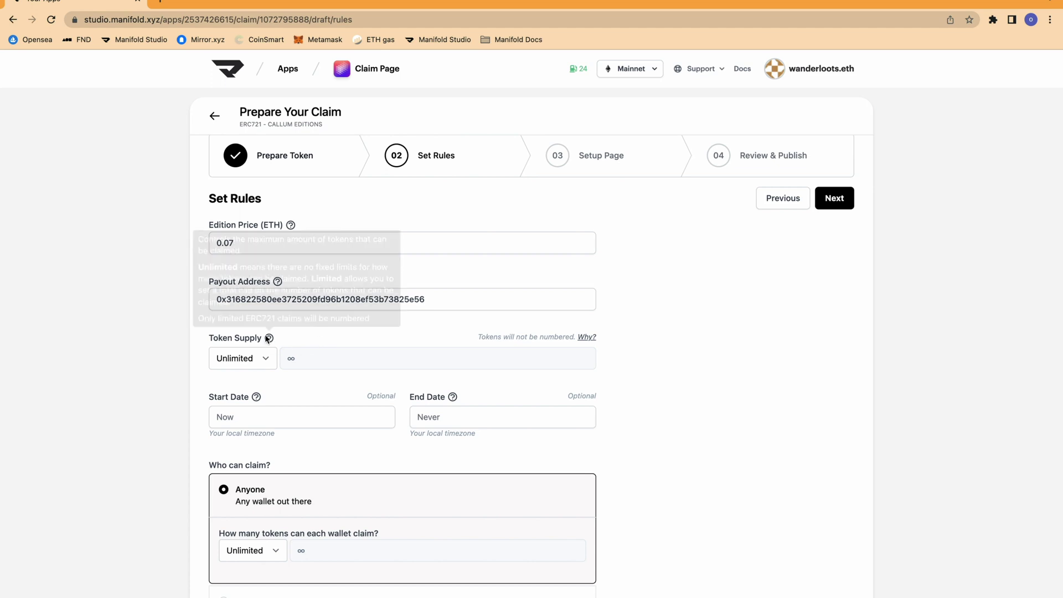
pyautogui.moveTo(271, 339)
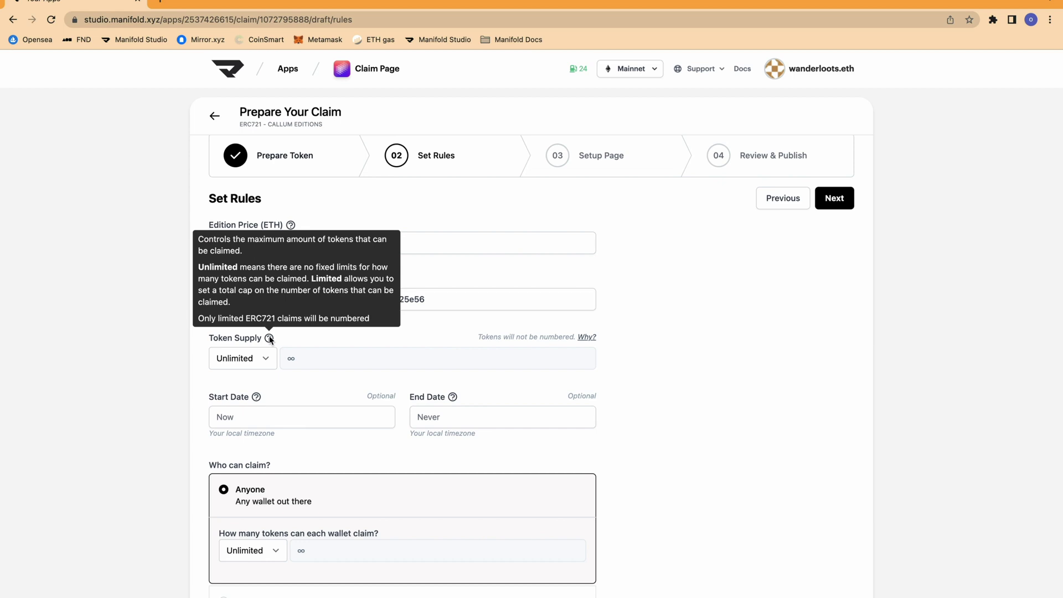
pyautogui.click(272, 354)
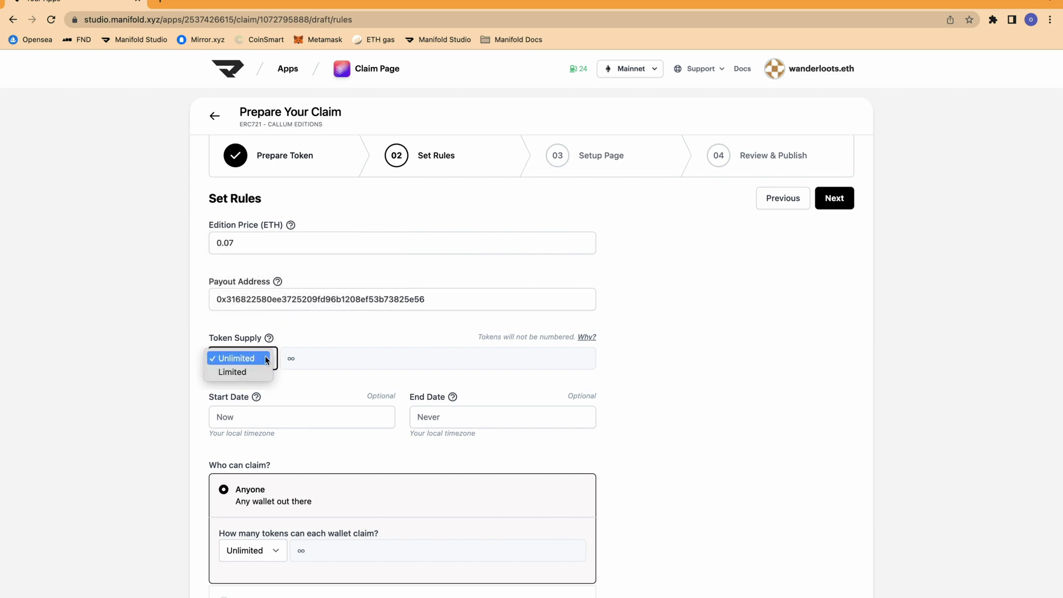
pyautogui.click(259, 371)
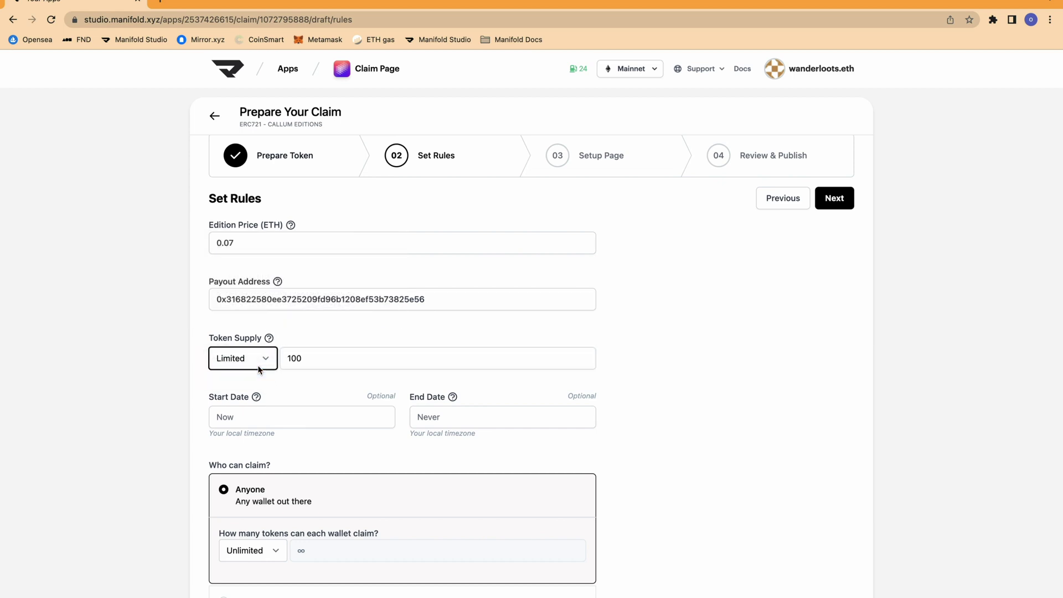
pyautogui.click(319, 357)
pyautogui.moveTo(319, 358); pyautogui.dragTo(280, 357)
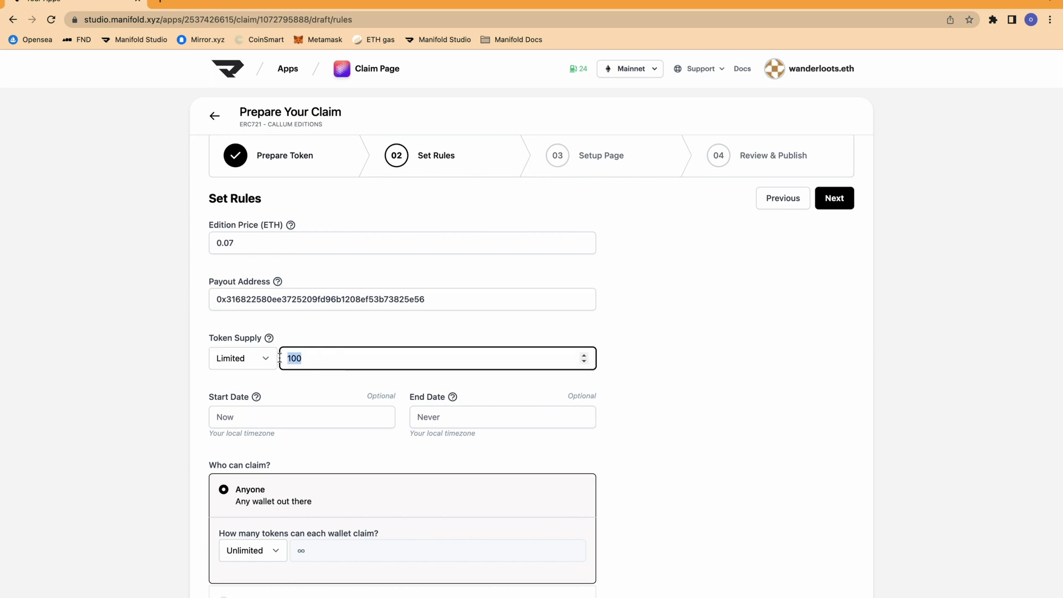
pyautogui.write('30')
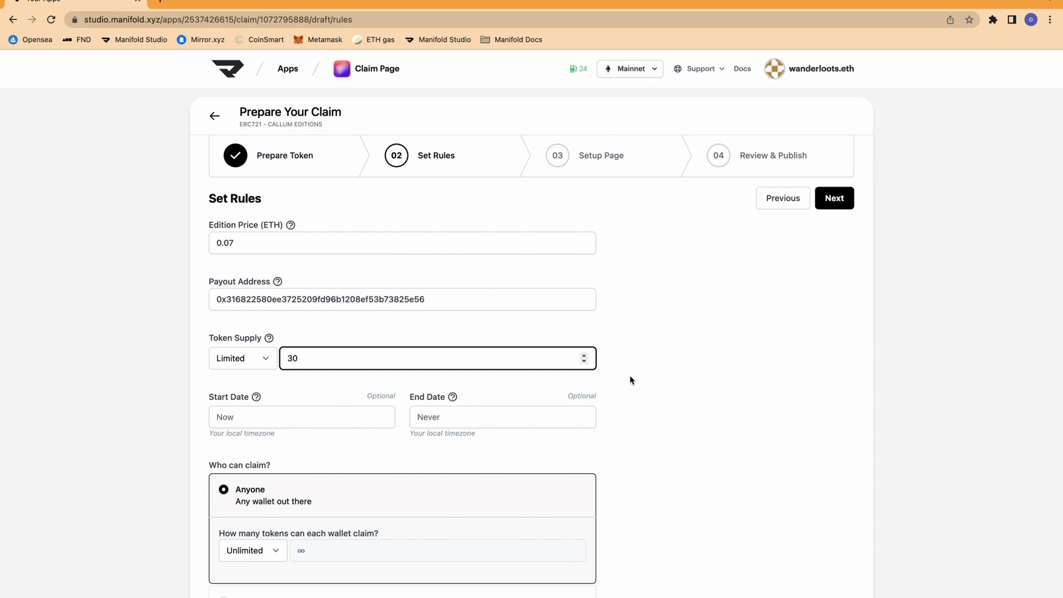
# Examine the remaining claim rules, including start and end dates, who can claim, and the token supply options.
pyautogui.scroll(-2, 630, 380)
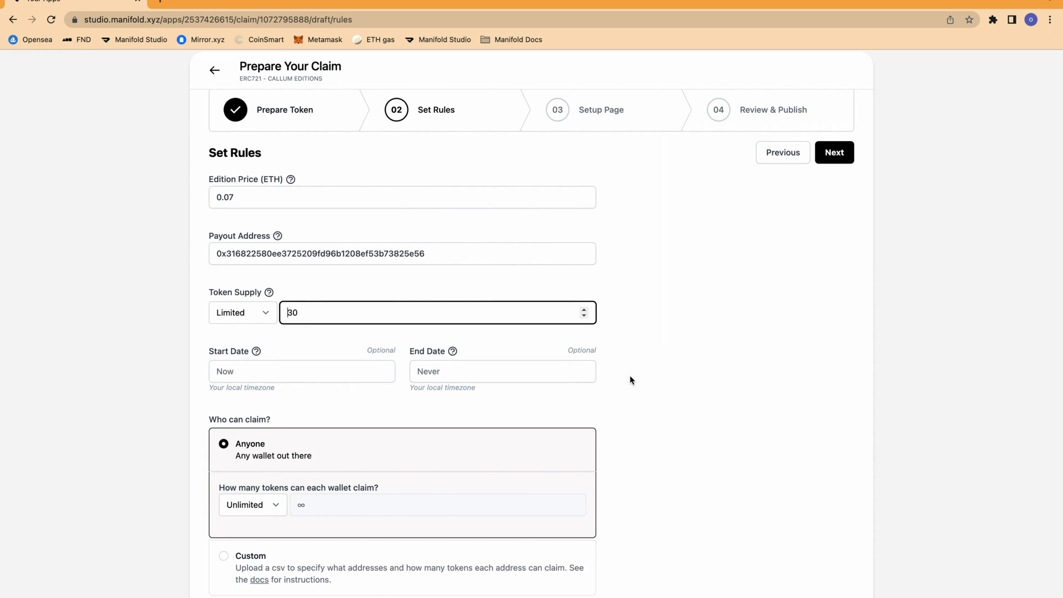
pyautogui.scroll(-1, 630, 375)
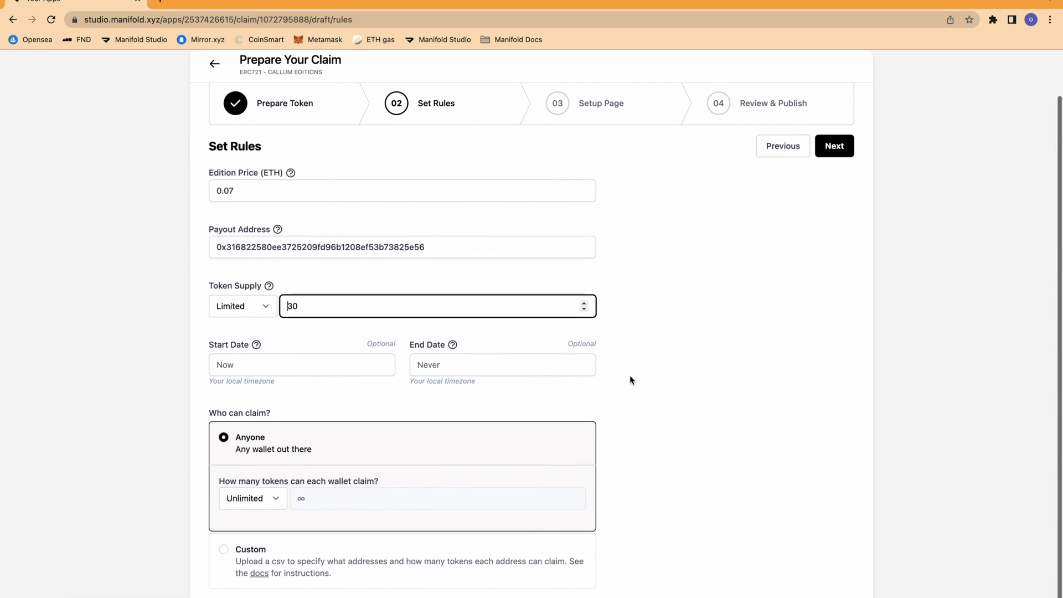
pyautogui.scroll(-1, 630, 380)
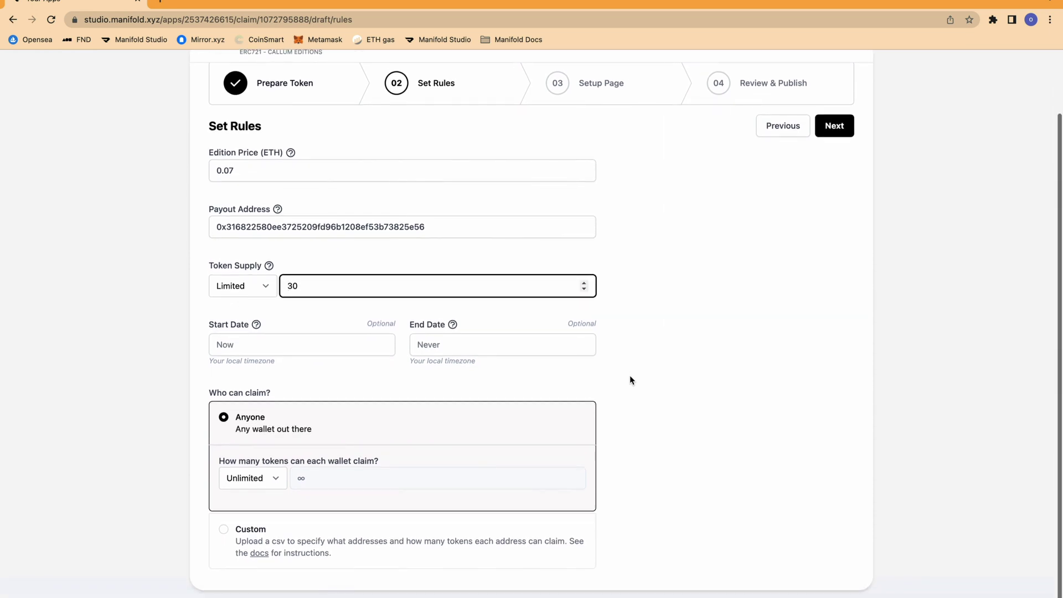
pyautogui.scroll(-1, 630, 380)
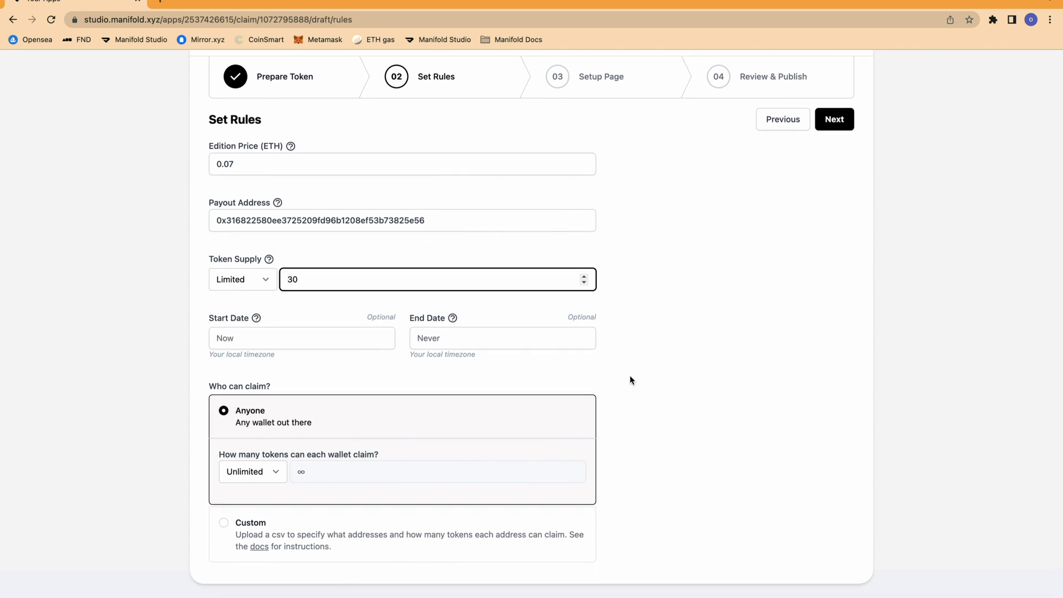
pyautogui.scroll(-1, 631, 379)
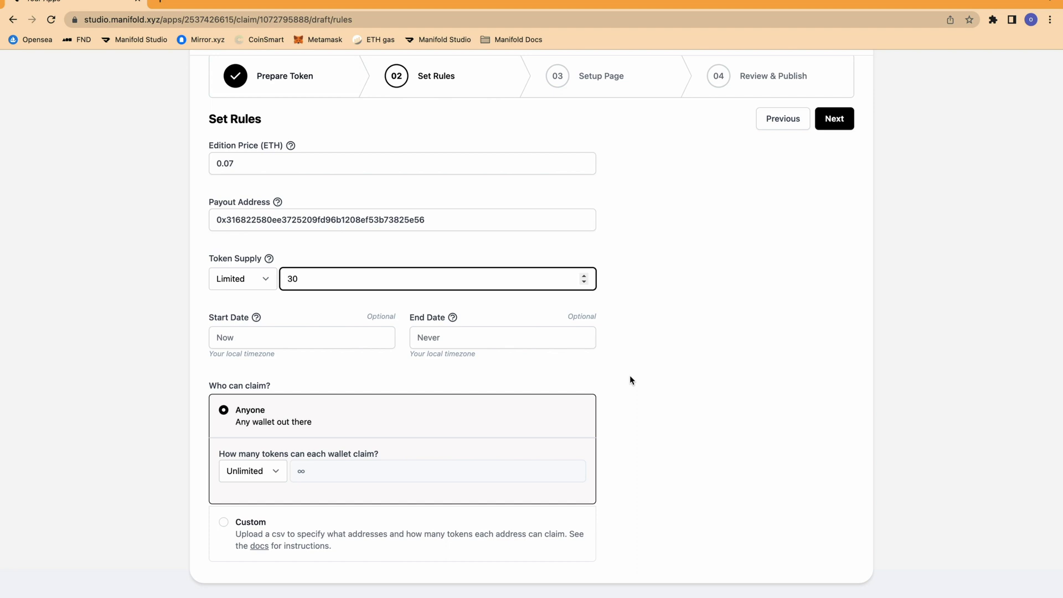
pyautogui.scroll(-1, 630, 378)
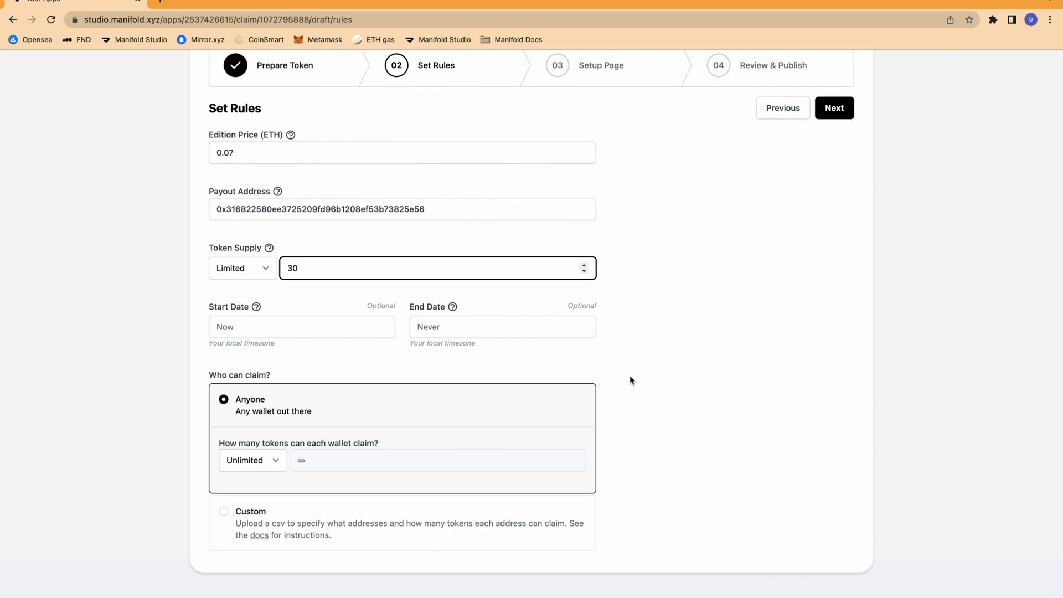
pyautogui.scroll(-1, 630, 376)
pyautogui.click(234, 269)
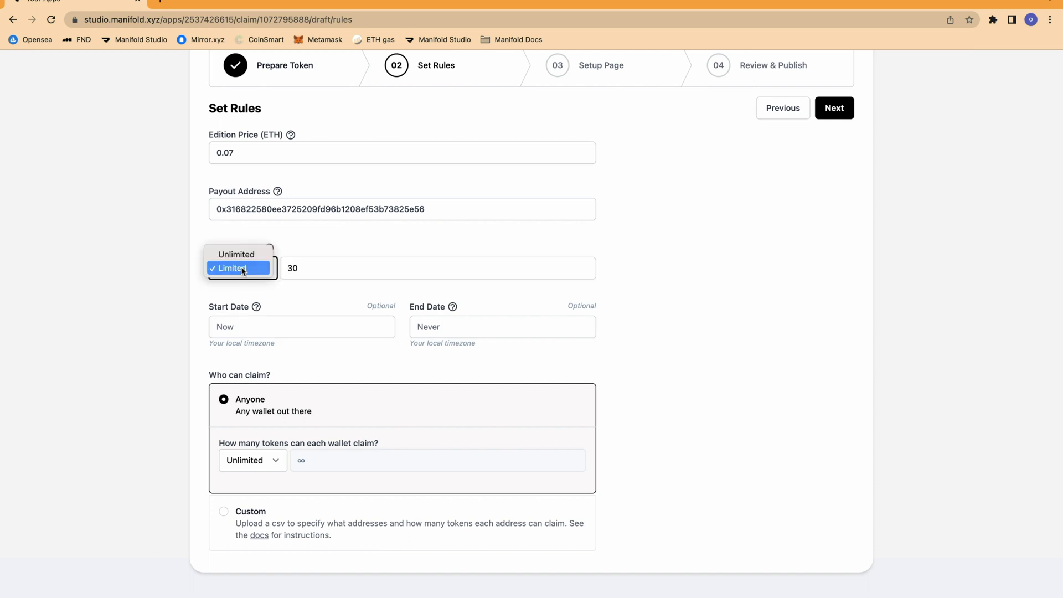
pyautogui.click(197, 306)
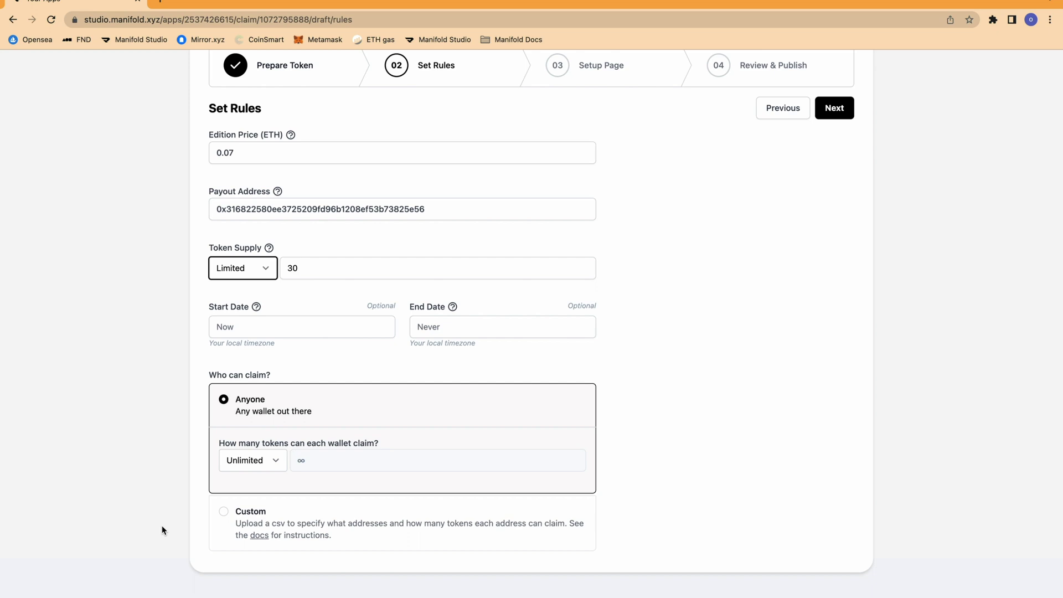
# Try limiting each wallet to 1 token, and restore the per-wallet allowance to Unlimited.
pyautogui.click(273, 461)
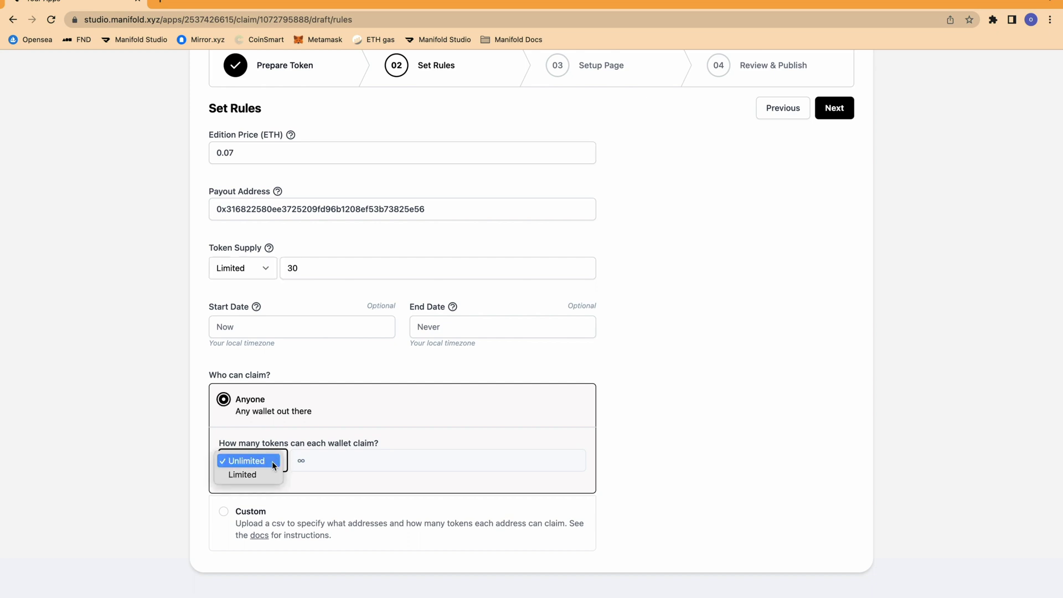
pyautogui.click(271, 474)
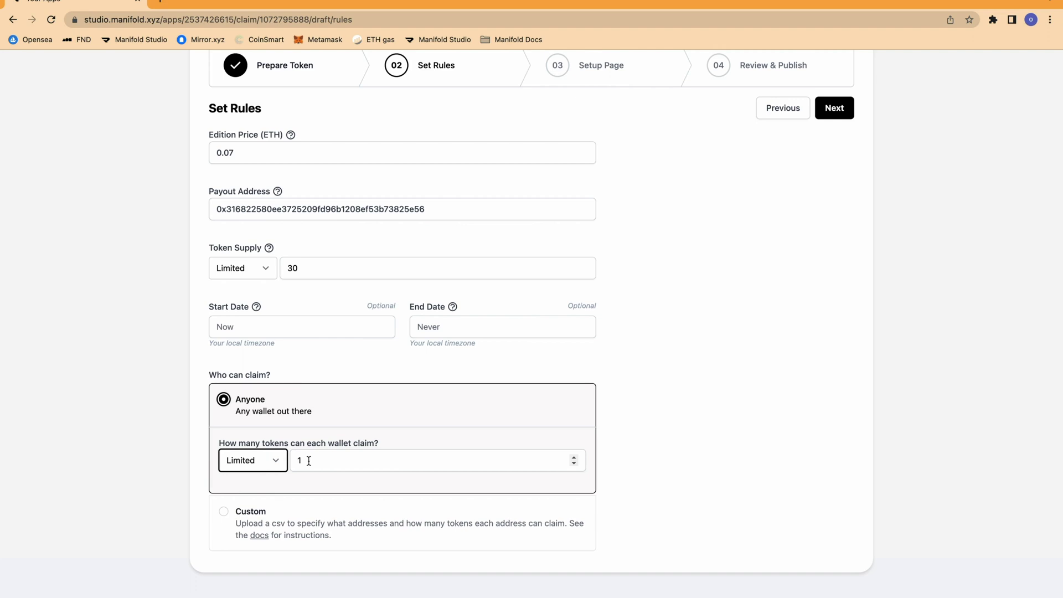
pyautogui.click(272, 460)
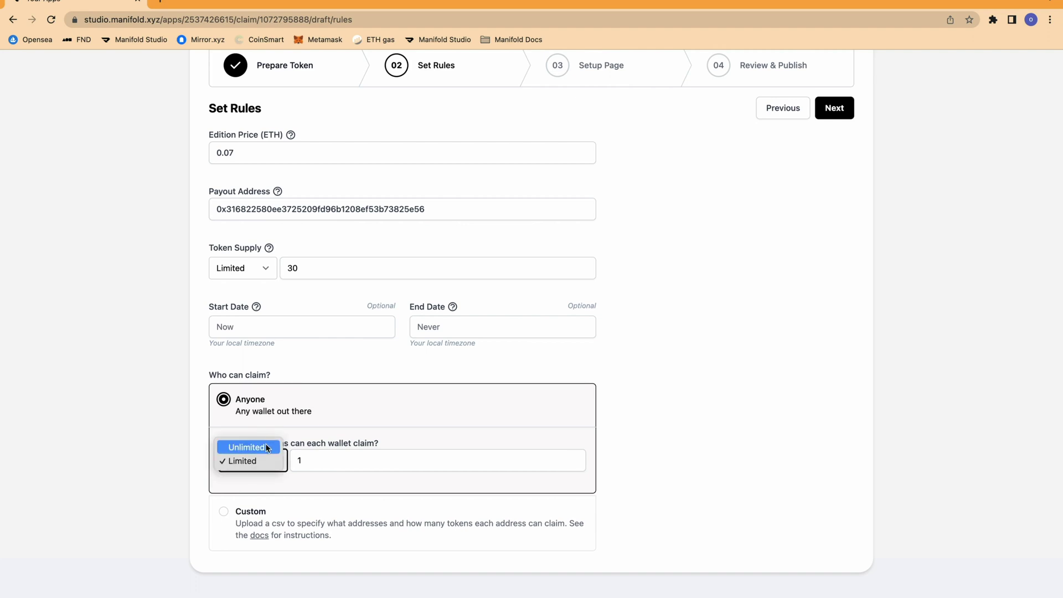
pyautogui.click(268, 447)
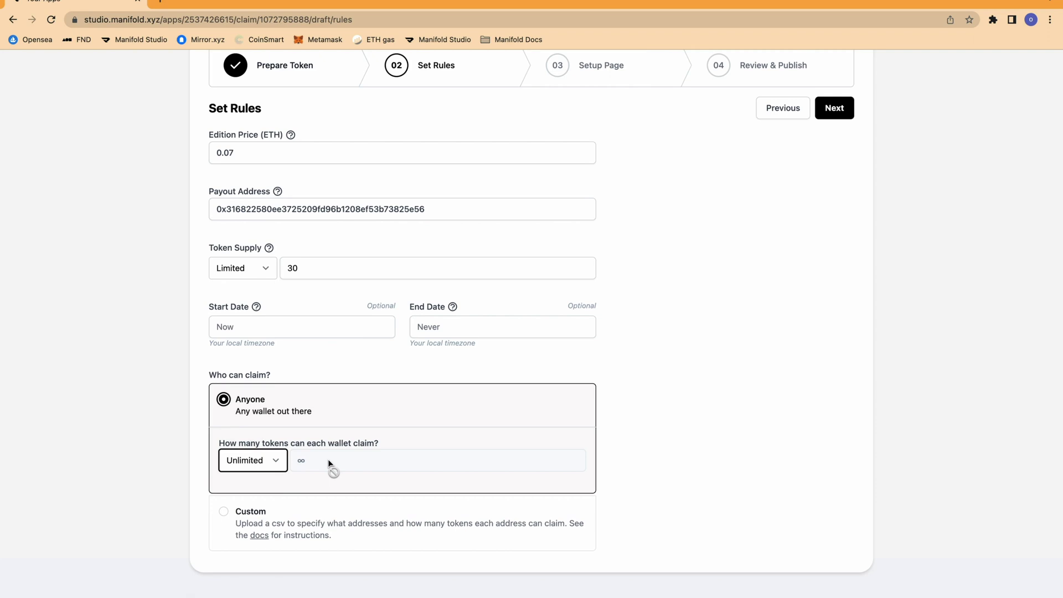
# Continue to the page setup and set the claim page URL ending to wanderloots-rebirth-editions-I.
pyautogui.scroll(1, 814, 339)
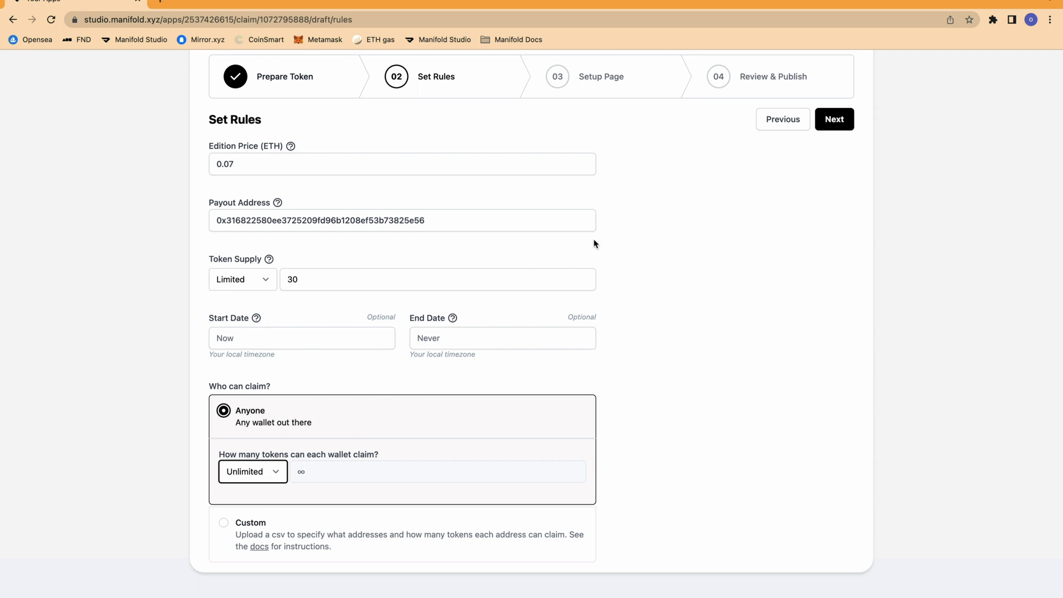
pyautogui.click(833, 118)
pyautogui.click(454, 262)
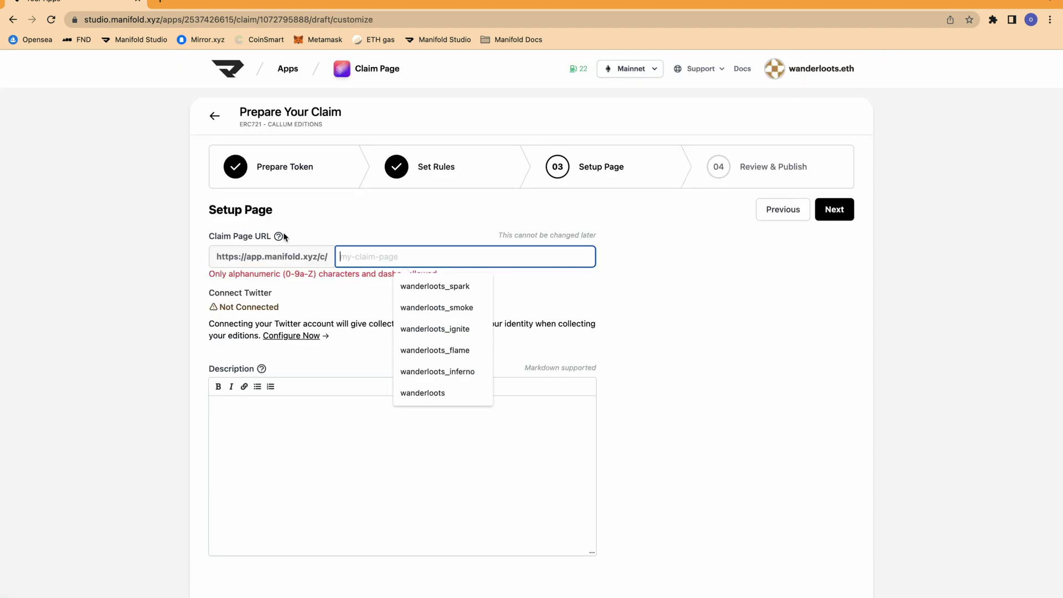
pyautogui.moveTo(280, 237)
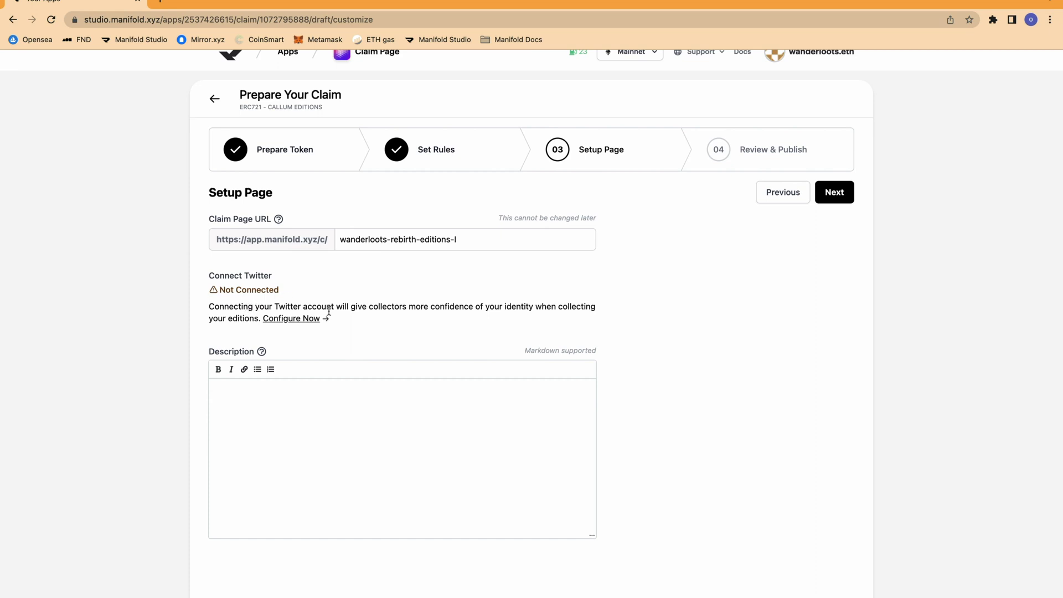
# Read the note about verifying the creator's identity and connect the Twitter account to the claim page.
pyautogui.moveTo(350, 306); pyautogui.dragTo(534, 309)
pyautogui.click(513, 317)
pyautogui.click(293, 319)
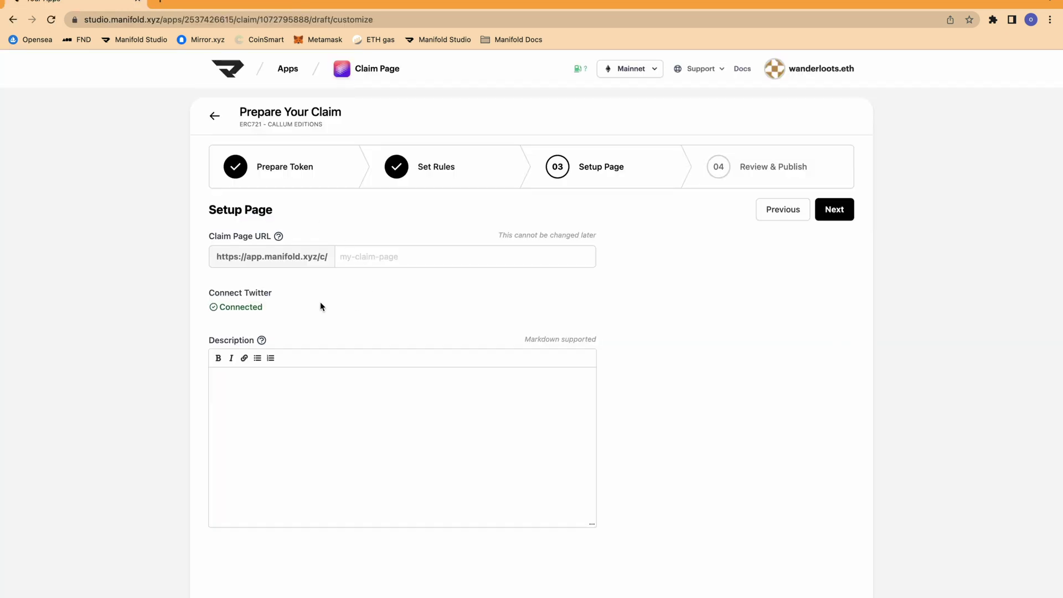
# Re-enter the URL ending wanderloots-rebirth-editions-I and describe "Earth's Shadow" as a first lunar eclipse attempt, with the Rebirth Collector Edition details.
pyautogui.click(321, 382)
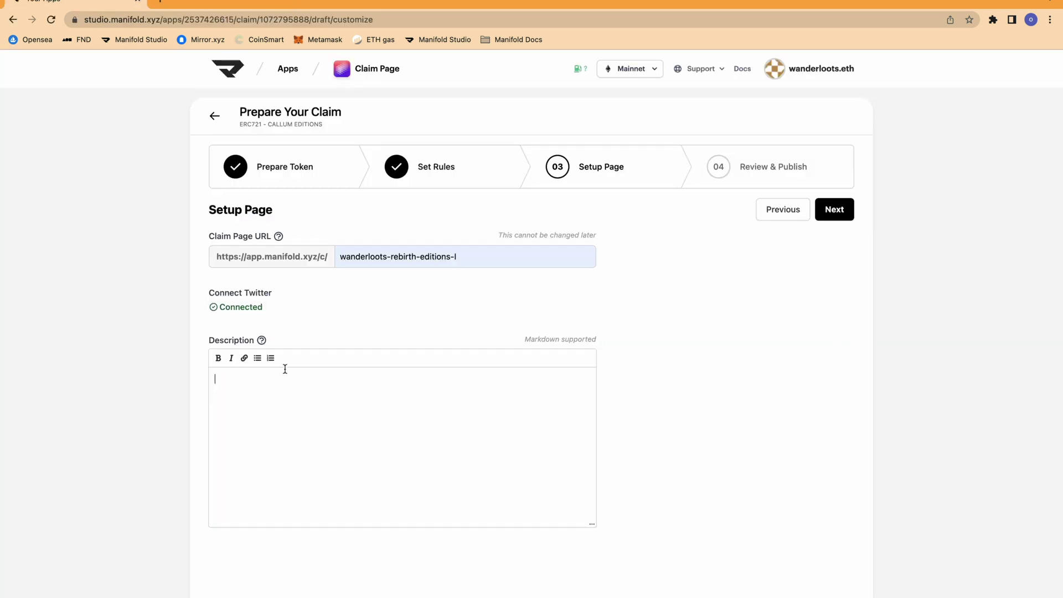
pyautogui.write('"Earth\'s Shadow" Rebirth Editions I  My first attempt at shooting a lunar eclipse. The composition of moons is laid out to illustrate the Earth\'s Shadow, also known as the umbra.  Rebirth Collector Edition  "Earth\'s Shadow" is the first of three Rebirth Editions. Collectors of all three editions will be eligible to receive a collector\'s edition as a thank you for supporting my work. More details about the collector\'s edition will be released at a later date.')
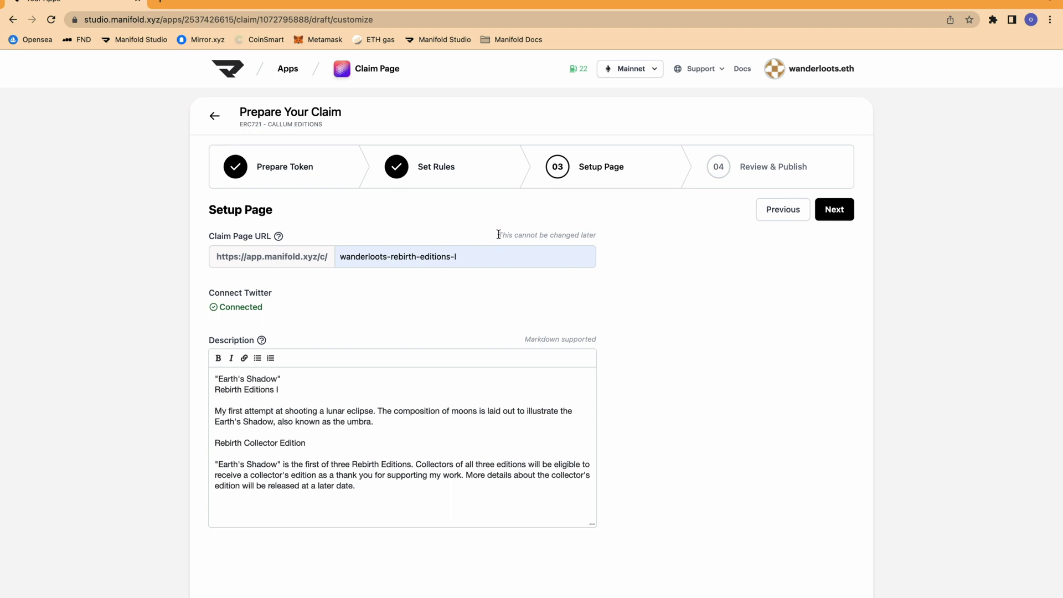
pyautogui.moveTo(498, 235); pyautogui.dragTo(588, 233)
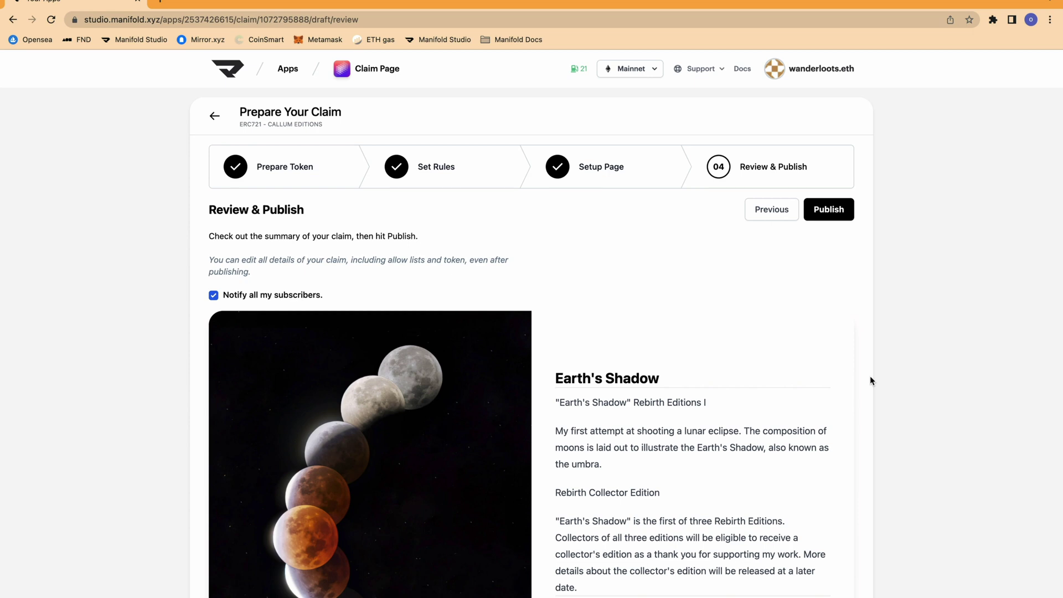
# Review the claim summary, including the artwork, description, price, supply, dates and the note about editing after publishing.
pyautogui.scroll(-1, 870, 381)
pyautogui.scroll(1, 870, 381)
pyautogui.scroll(-2, 870, 381)
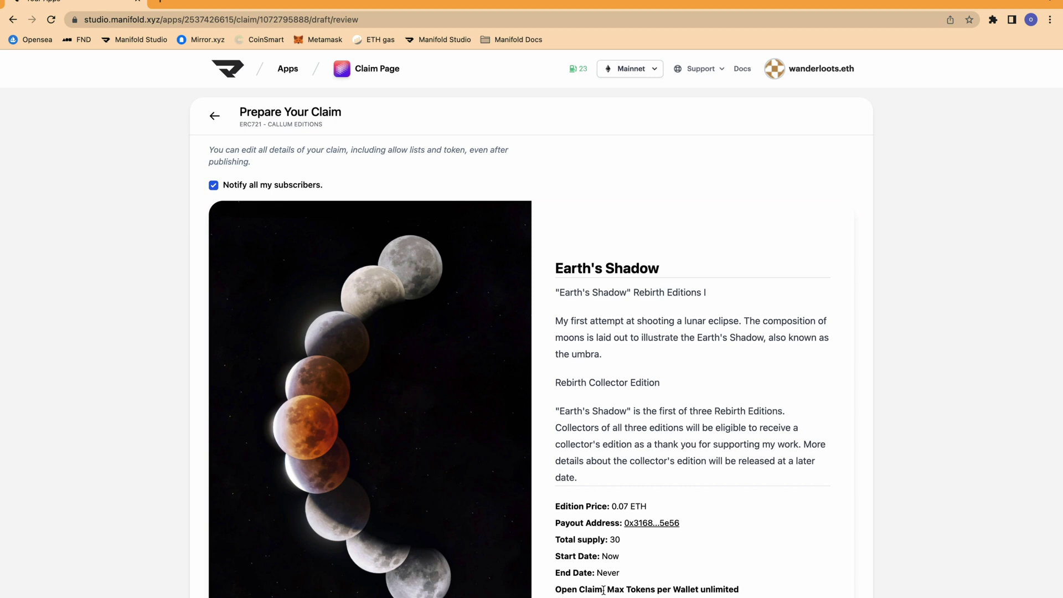
pyautogui.scroll(3, 602, 590)
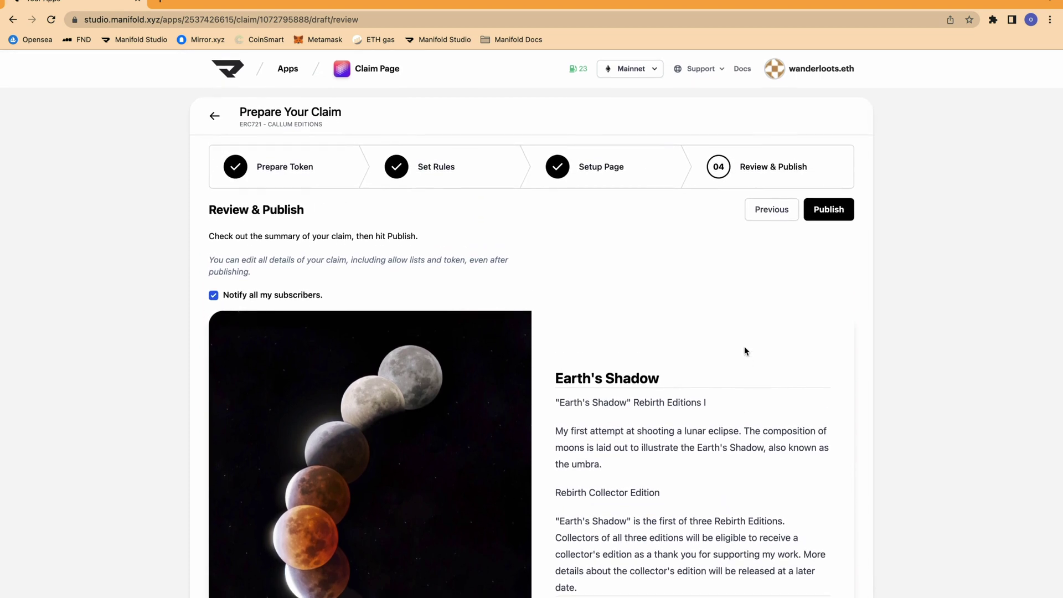
pyautogui.moveTo(210, 257); pyautogui.dragTo(406, 276)
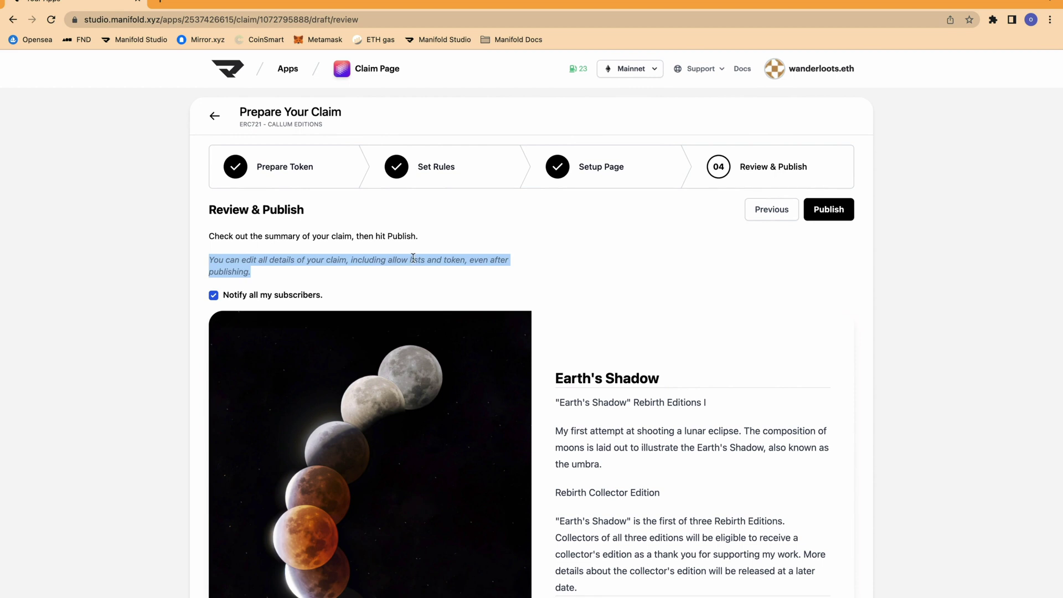
pyautogui.click(610, 278)
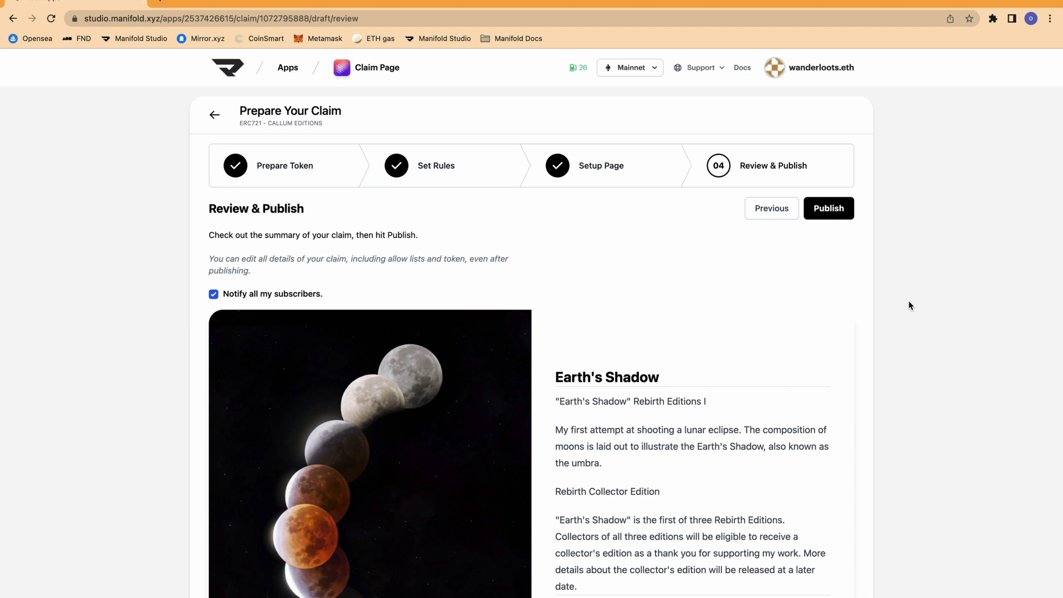
# Publish the claim and confirm the Register Extension and Initialize Claim wallet transactions.
pyautogui.click(827, 209)
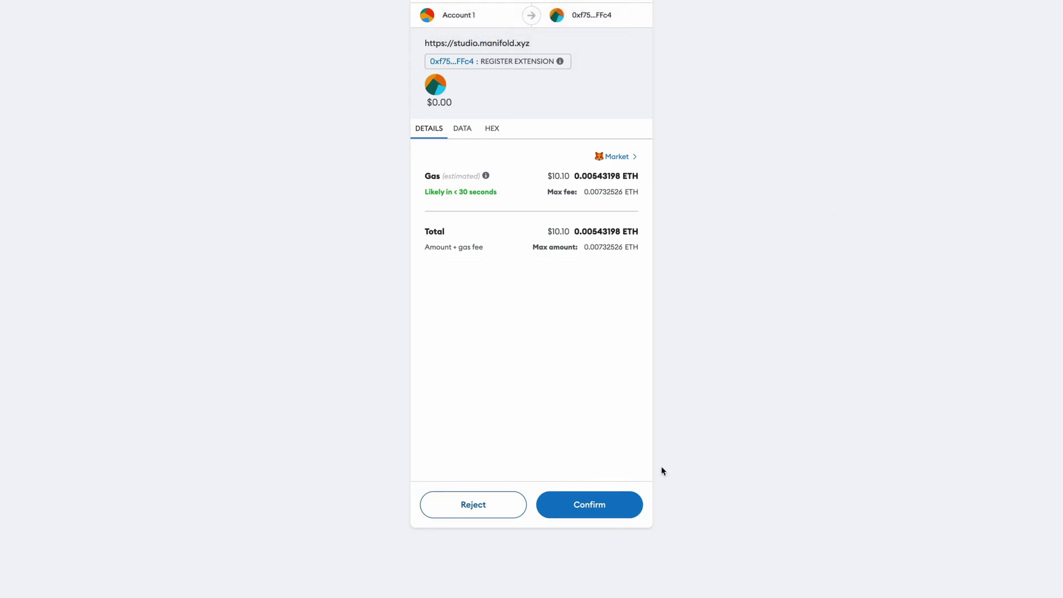
pyautogui.click(606, 504)
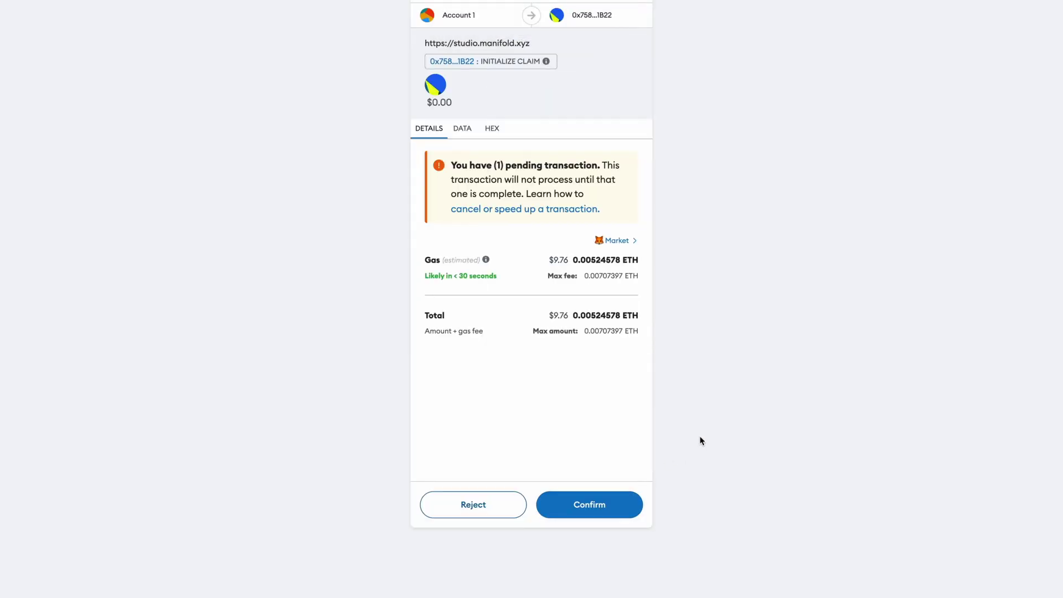
pyautogui.click(596, 510)
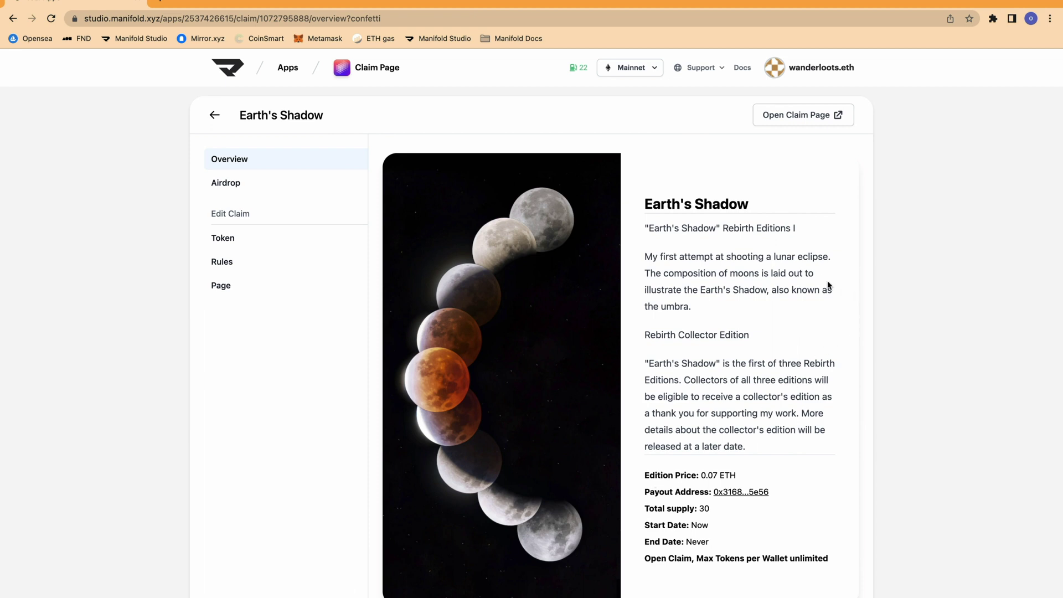
# Open the published claim page and examine its edition type, price, full description and enlarged artwork.
pyautogui.click(813, 113)
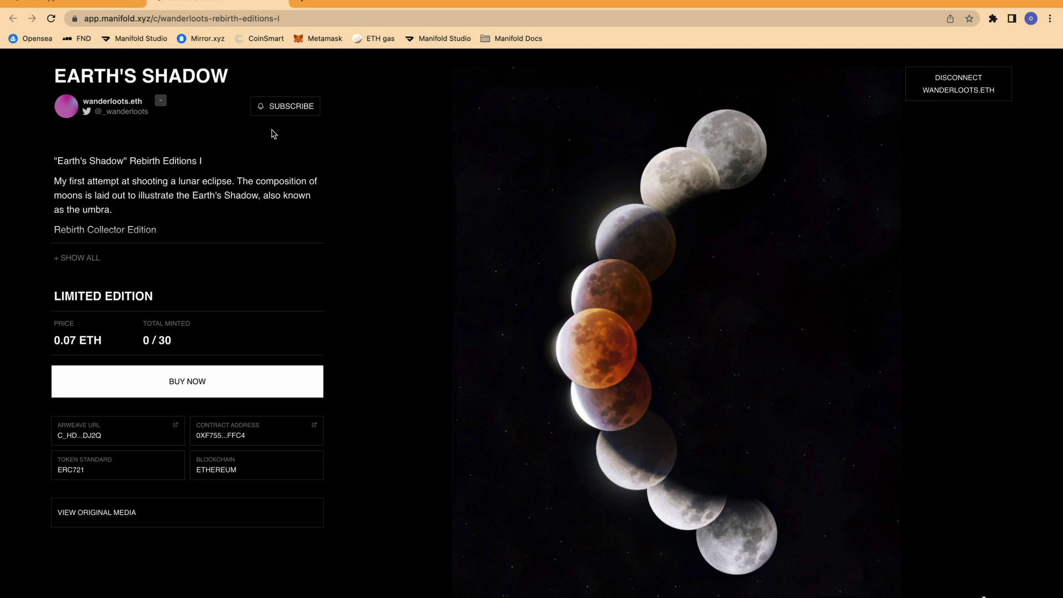
pyautogui.moveTo(48, 299); pyautogui.dragTo(164, 299)
pyautogui.click(164, 299)
pyautogui.moveTo(52, 340); pyautogui.dragTo(148, 345)
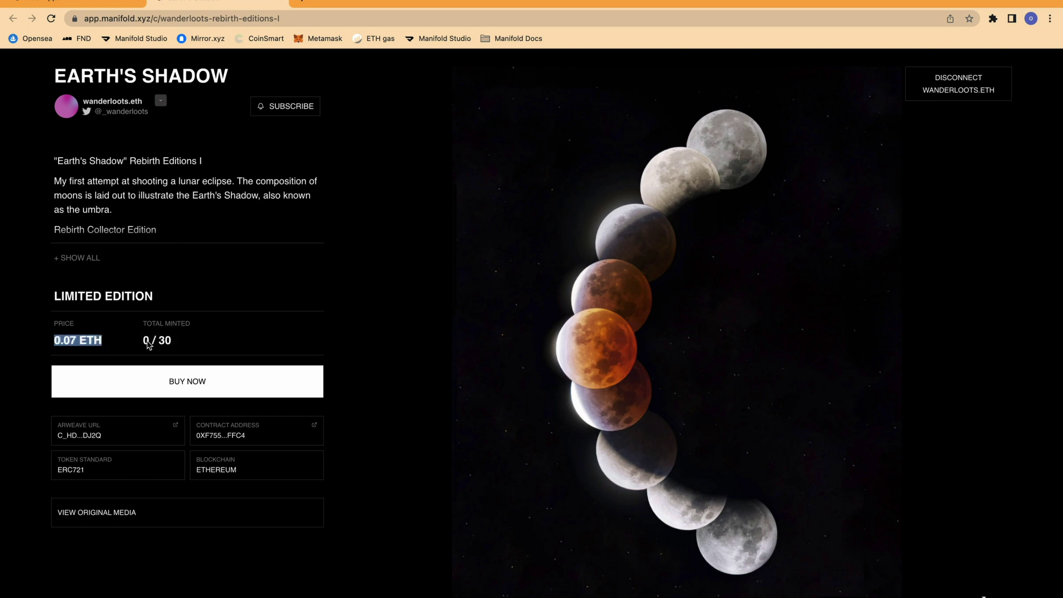
pyautogui.click(77, 258)
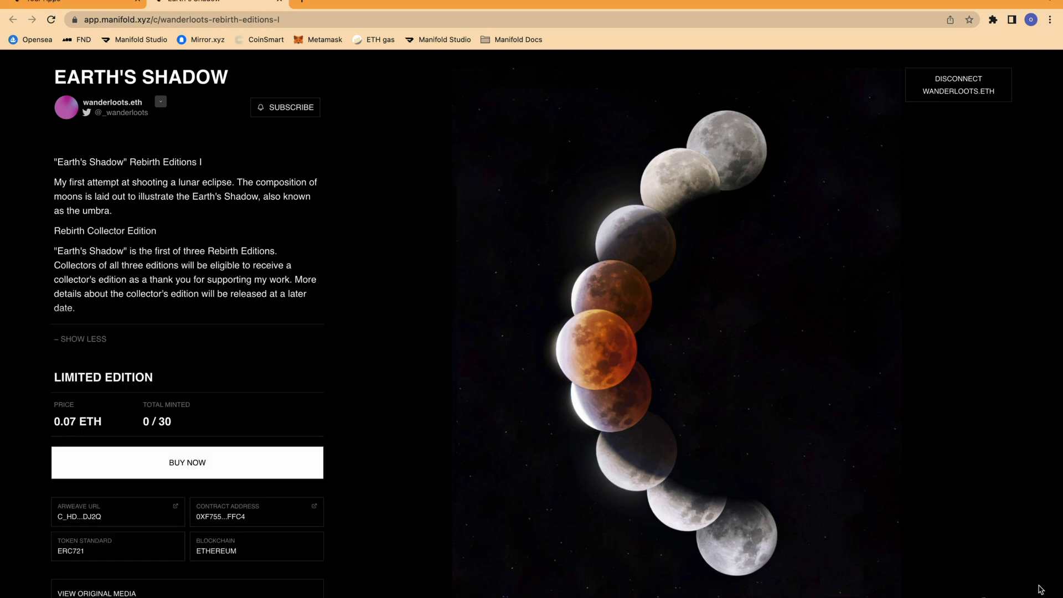
pyautogui.click(598, 445)
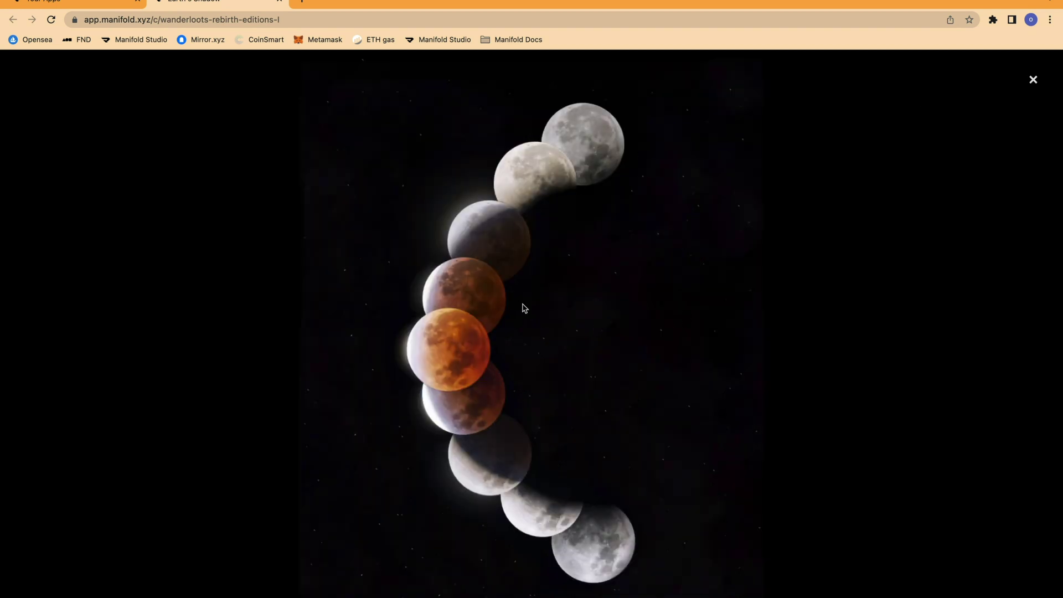
pyautogui.click(1033, 80)
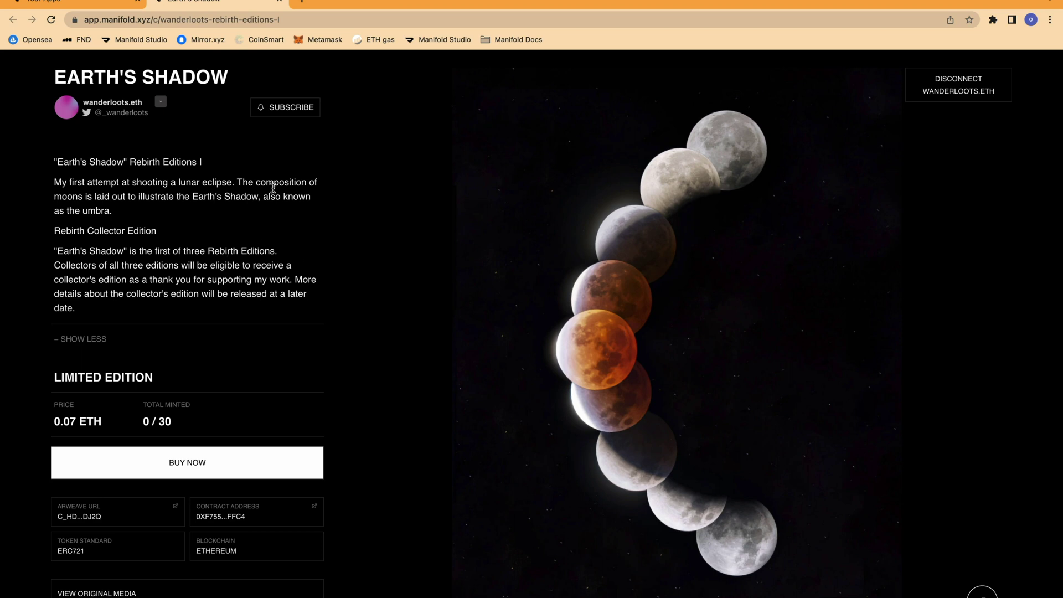
# Replace the claim's page description with the longer Rebirth Editions I: "Earth's Shadow" text and save it.
pyautogui.click(86, 2)
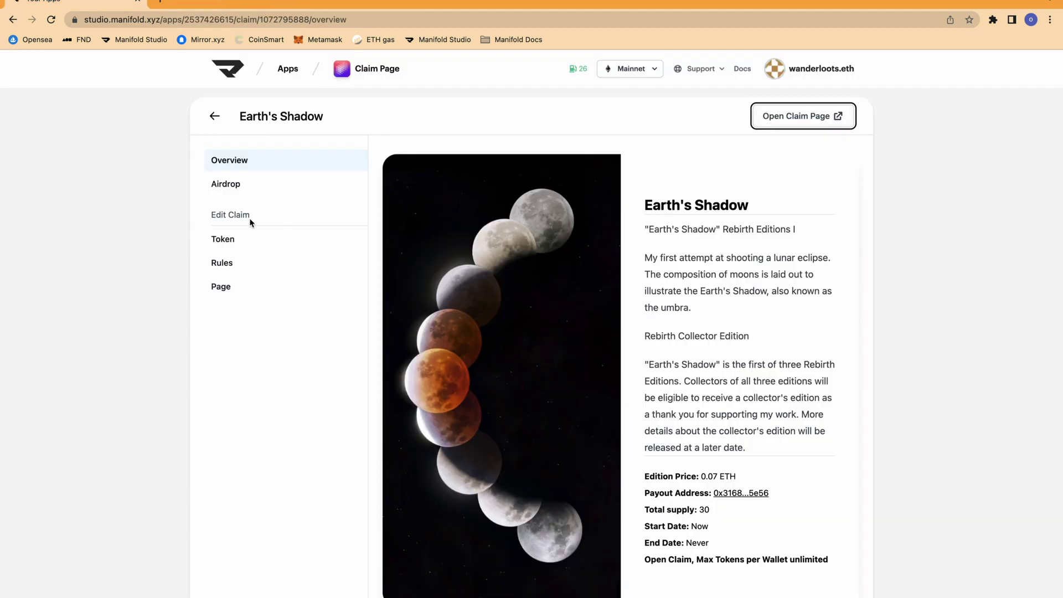
pyautogui.scroll(-1, 603, 265)
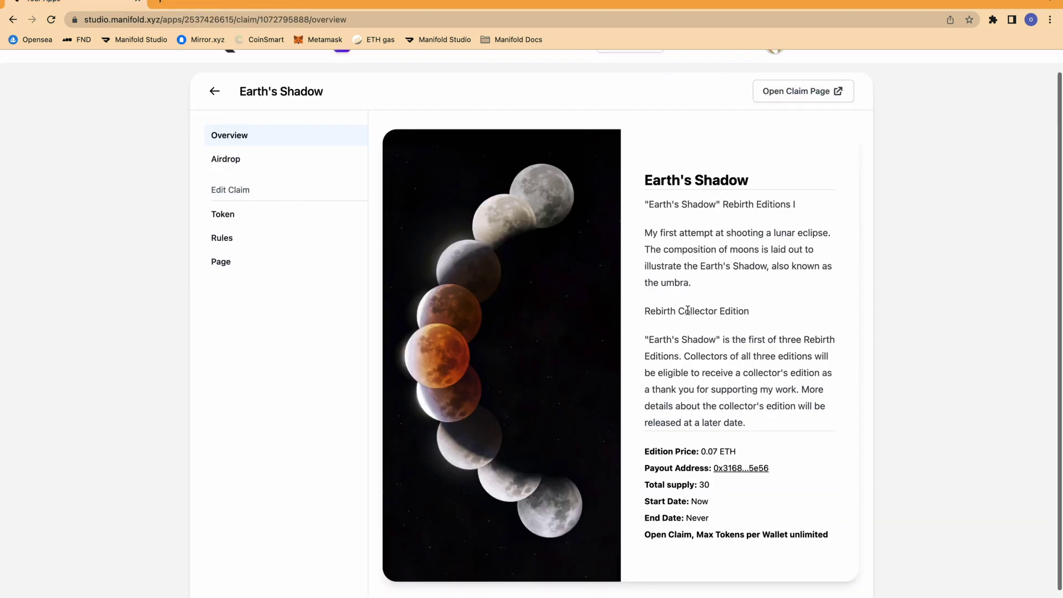
pyautogui.moveTo(746, 424); pyautogui.dragTo(636, 197)
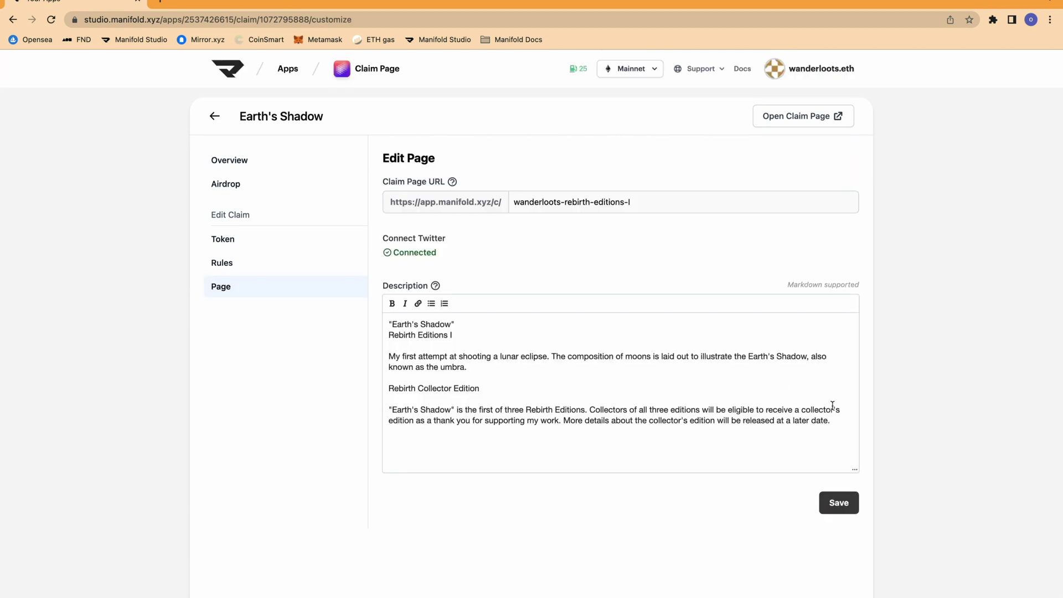
pyautogui.moveTo(832, 421); pyautogui.dragTo(381, 318)
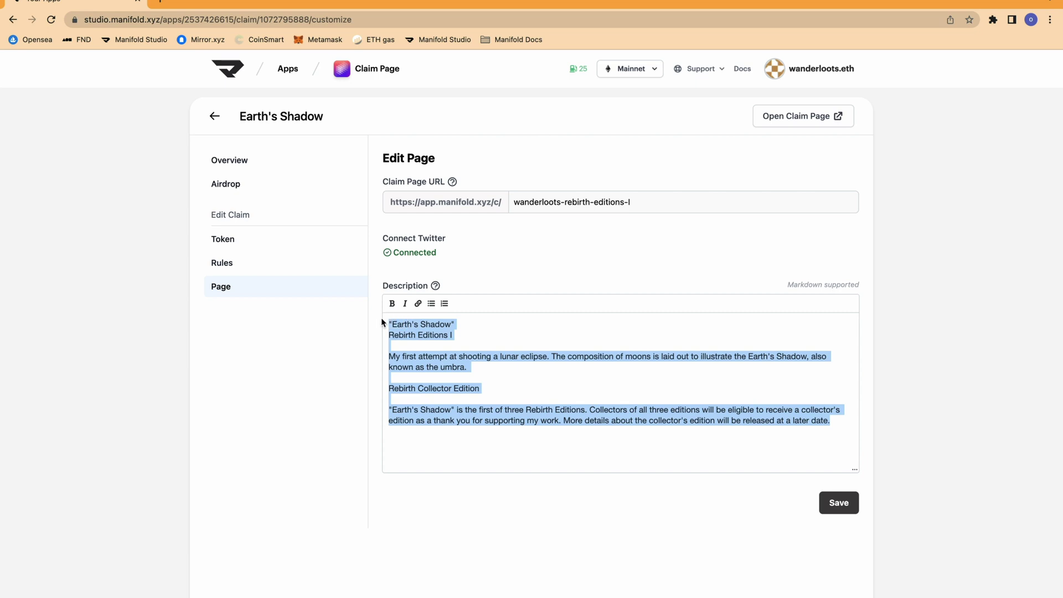
pyautogui.press('super+v')
pyautogui.click(839, 501)
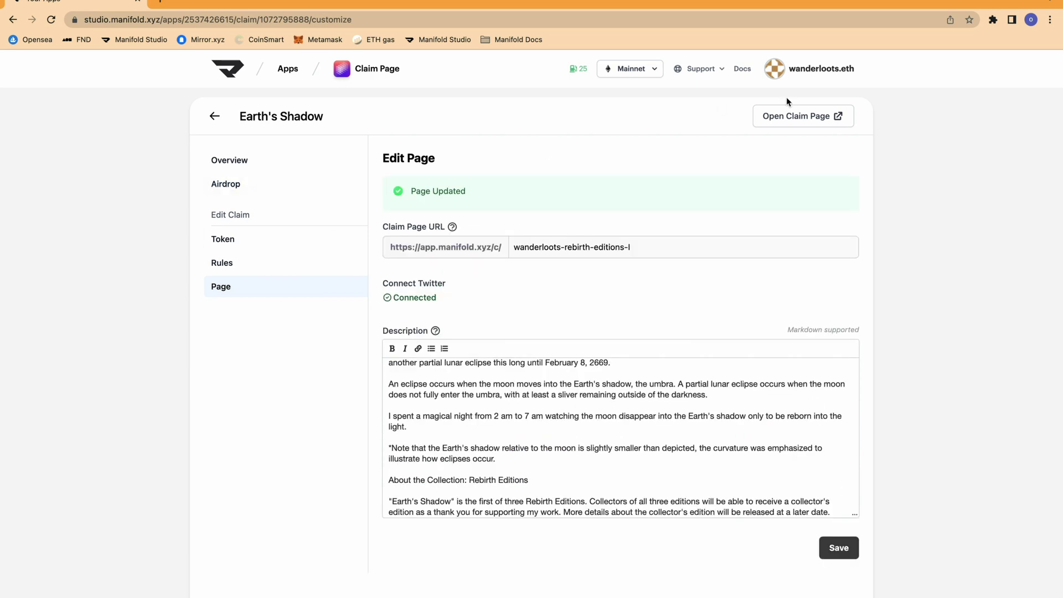
# Open the claim page, read the full updated description down to the purchase section, and close the page.
pyautogui.click(792, 117)
pyautogui.click(82, 245)
pyautogui.scroll(-2, 172, 269)
pyautogui.scroll(1, 171, 269)
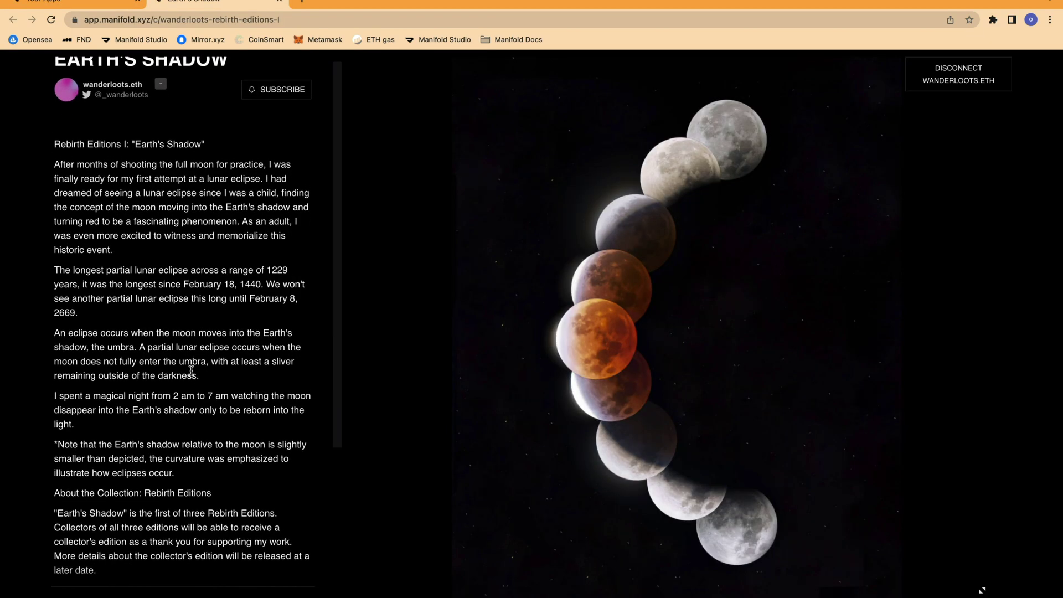
pyautogui.scroll(-3, 265, 362)
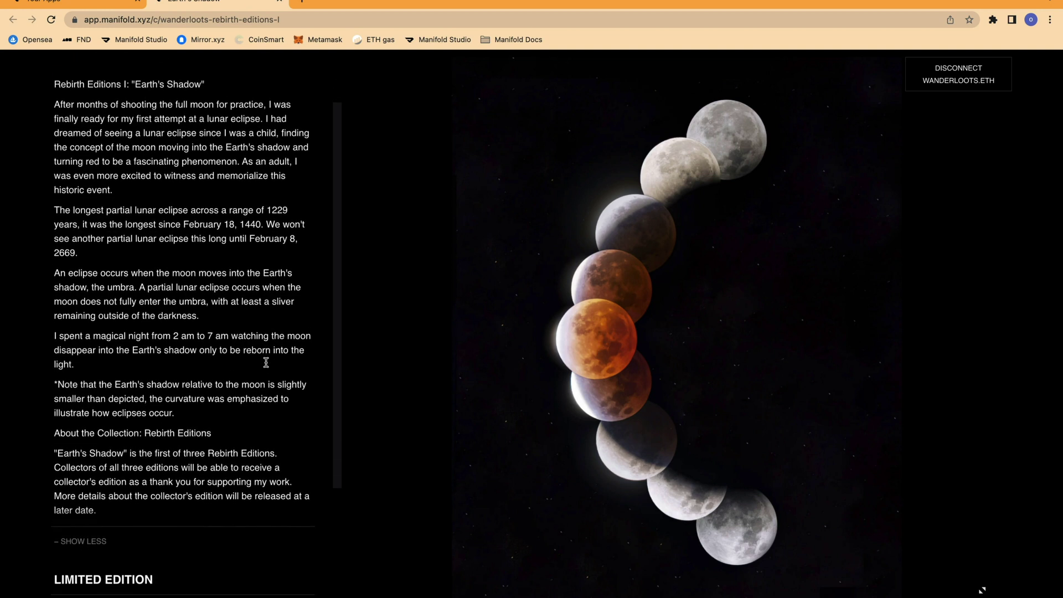
pyautogui.scroll(-2, 266, 362)
pyautogui.scroll(1, 267, 364)
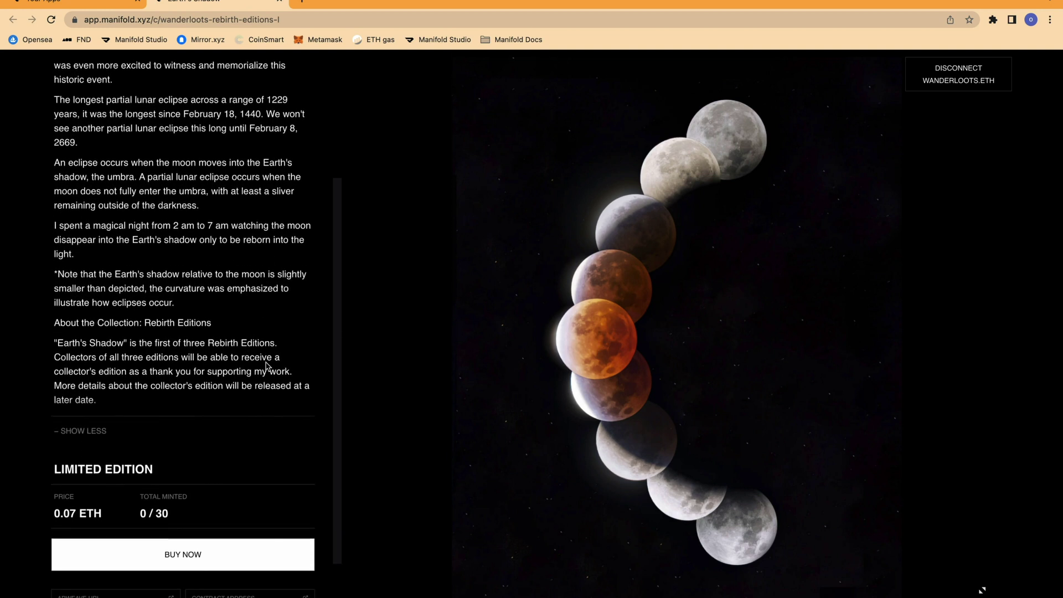
pyautogui.scroll(3, 266, 366)
pyautogui.scroll(1, 415, 373)
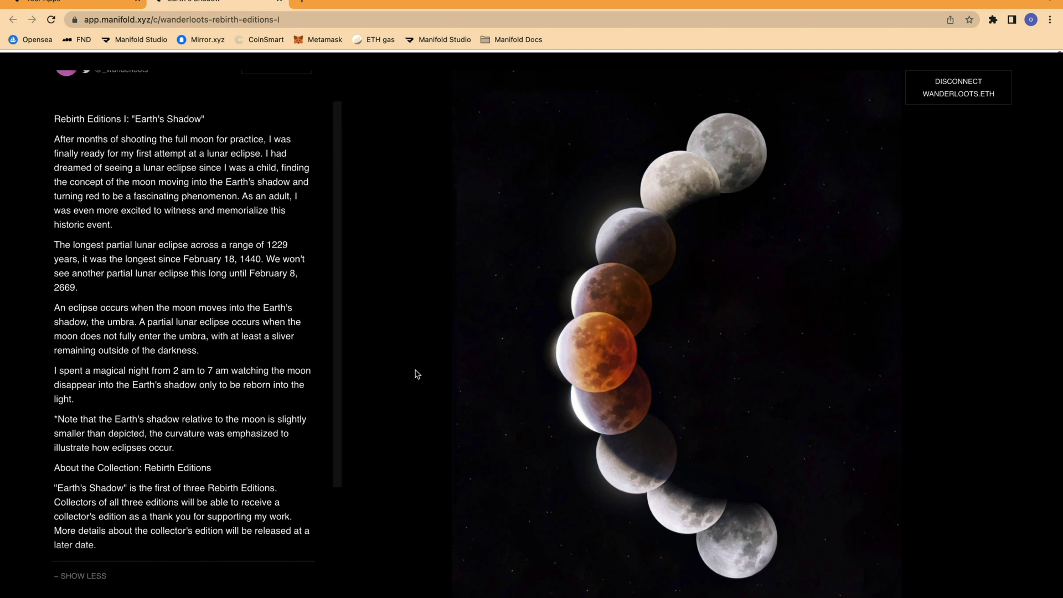
pyautogui.scroll(2, 251, 321)
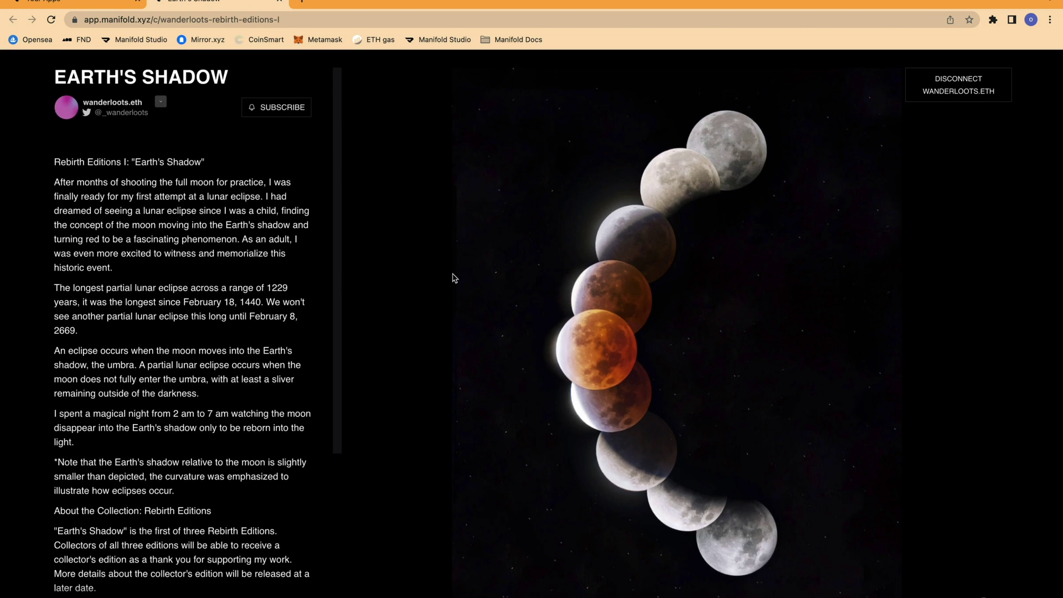
pyautogui.press('super+w')
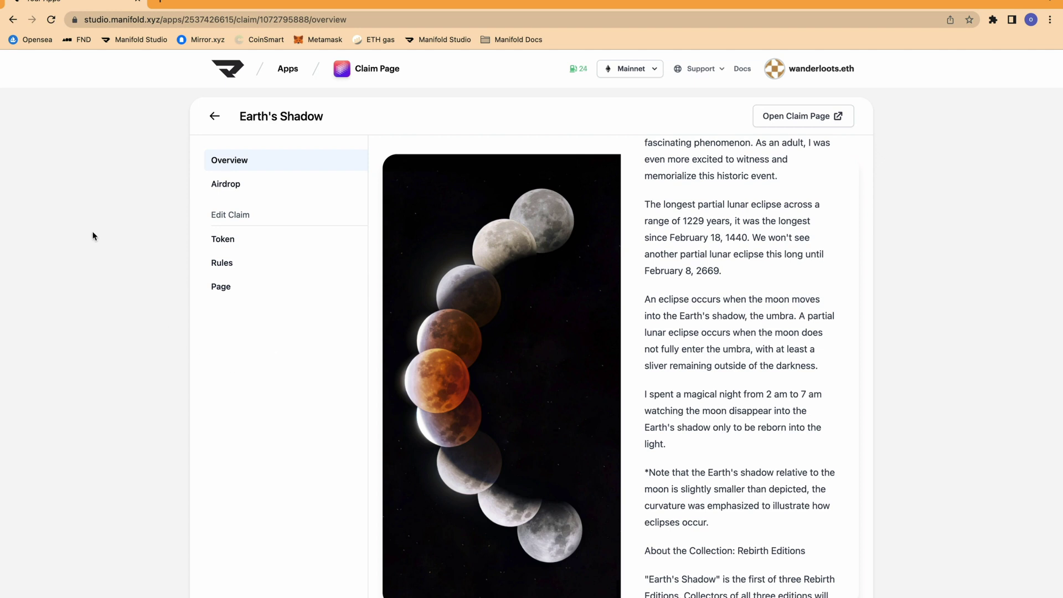
# Airdrop 1 edition of the claim to a wallet address and confirm the Airdrop transaction.
pyautogui.click(219, 185)
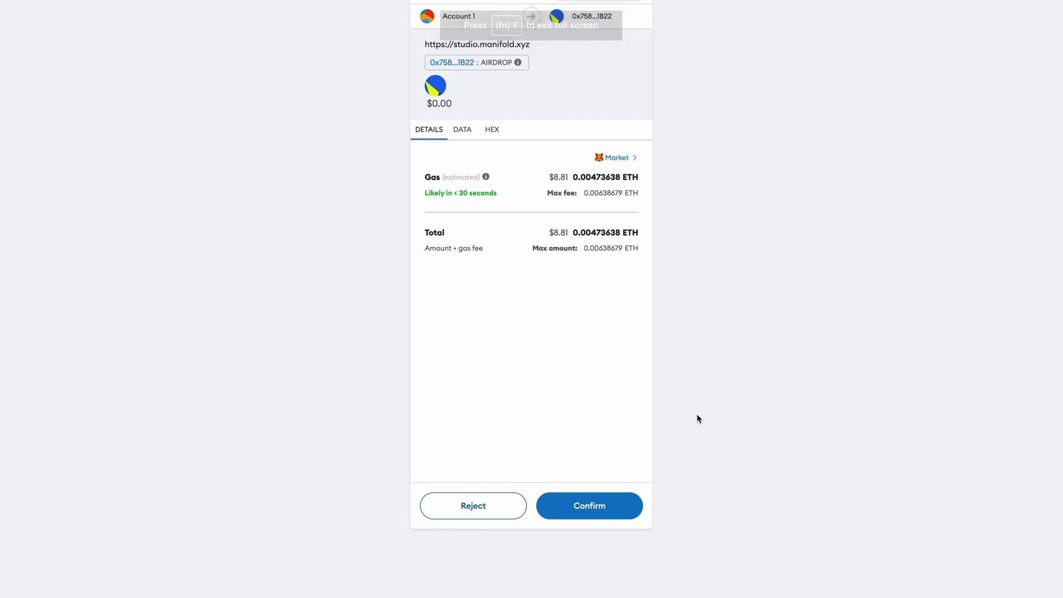
pyautogui.click(591, 510)
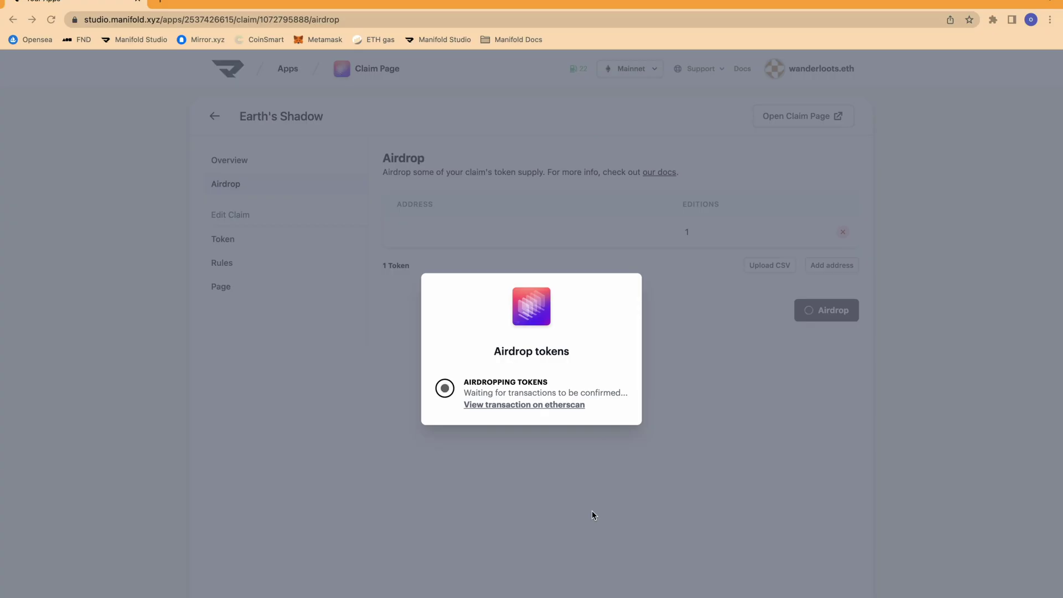
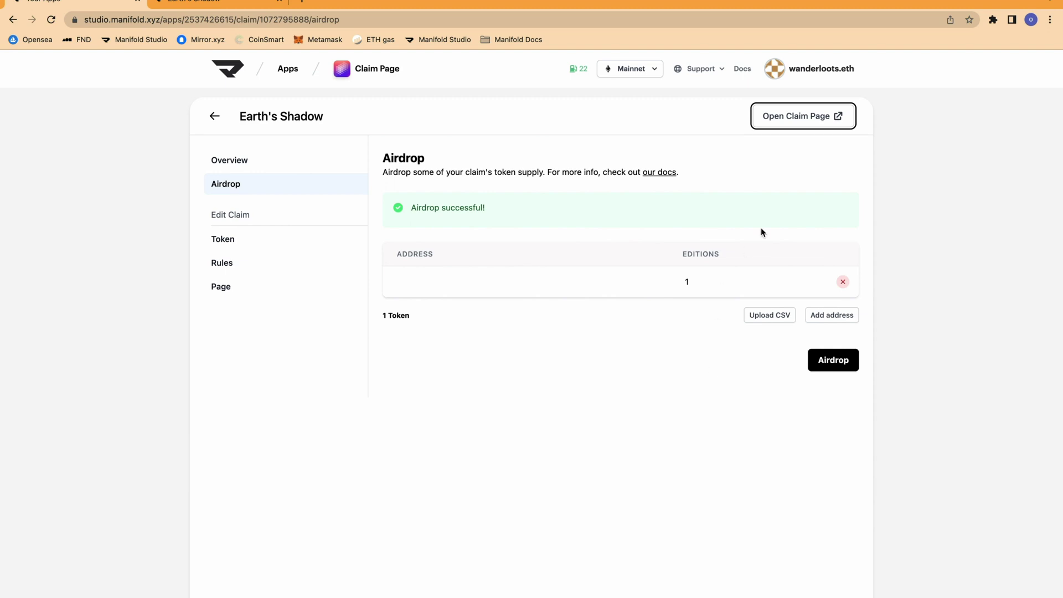
# Open the claim page and check its minted count, purchase option and platform links.
pyautogui.click(816, 117)
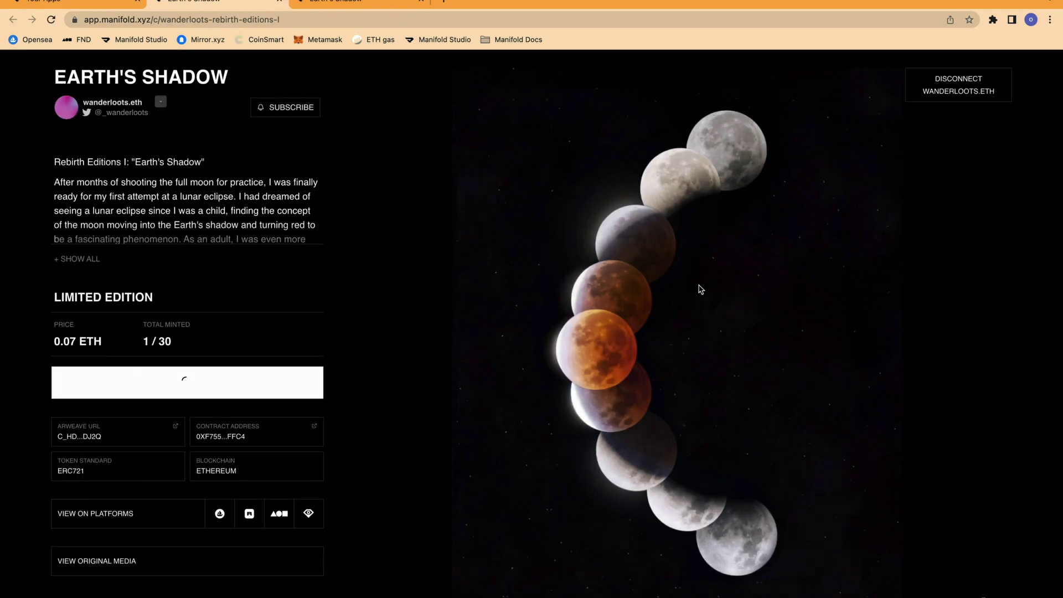
pyautogui.scroll(-1, 414, 440)
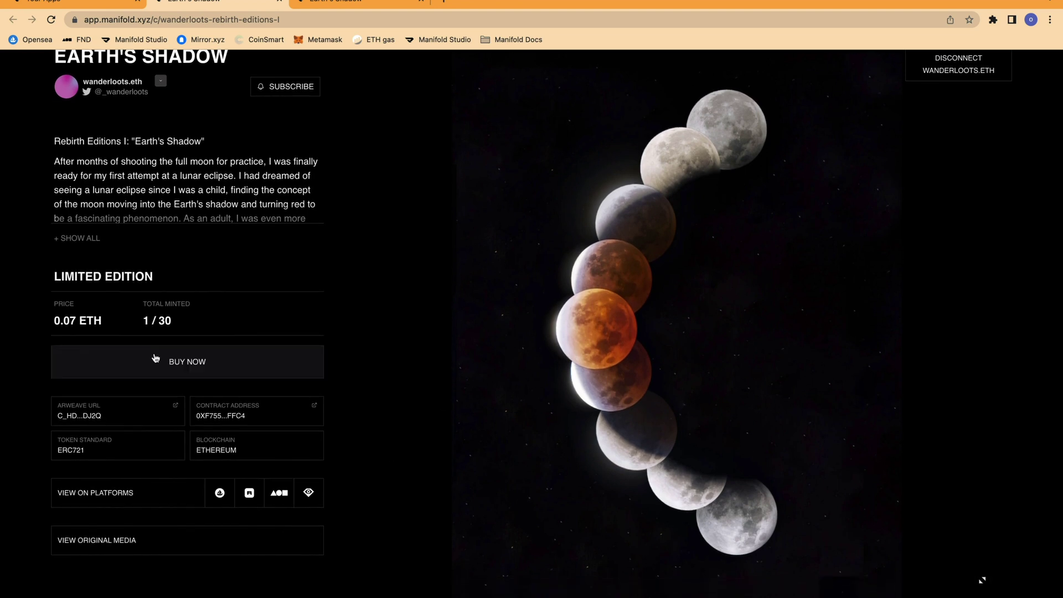
# Check the claim's minted count, view its collection on OpenSea, and open the "Earth's Shadow #1/30" item.
pyautogui.tripleClick(144, 320)
pyautogui.click(178, 321)
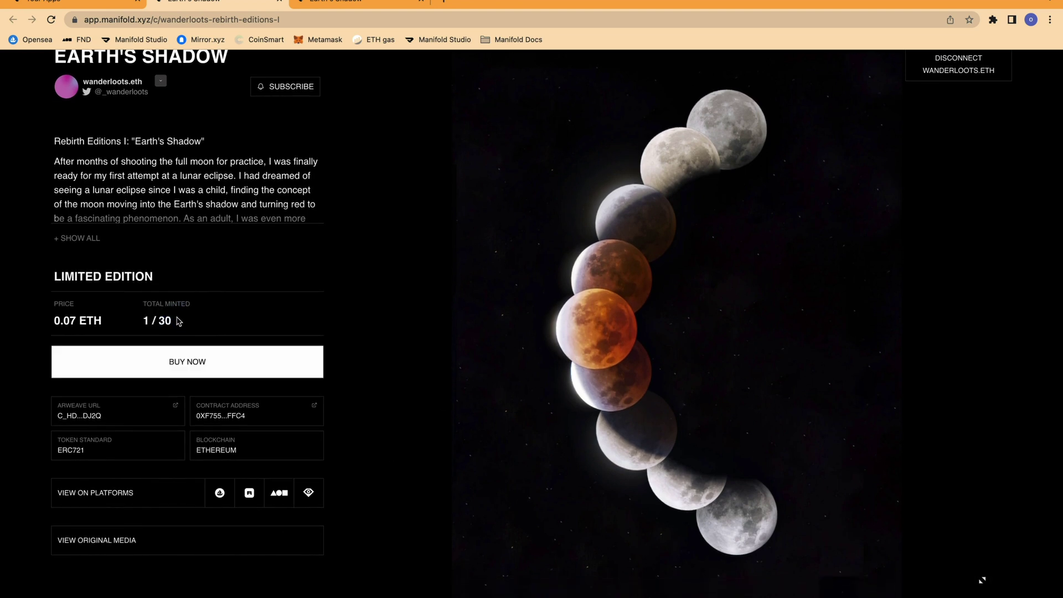
pyautogui.click(221, 494)
pyautogui.moveTo(34, 319); pyautogui.dragTo(190, 320)
pyautogui.scroll(-4, 387, 443)
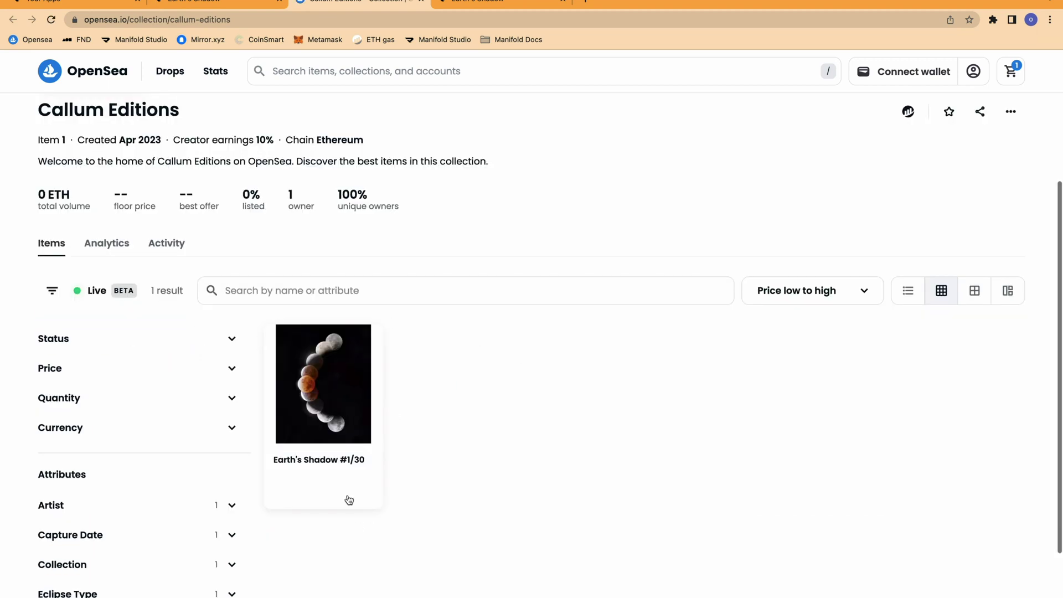
pyautogui.click(356, 414)
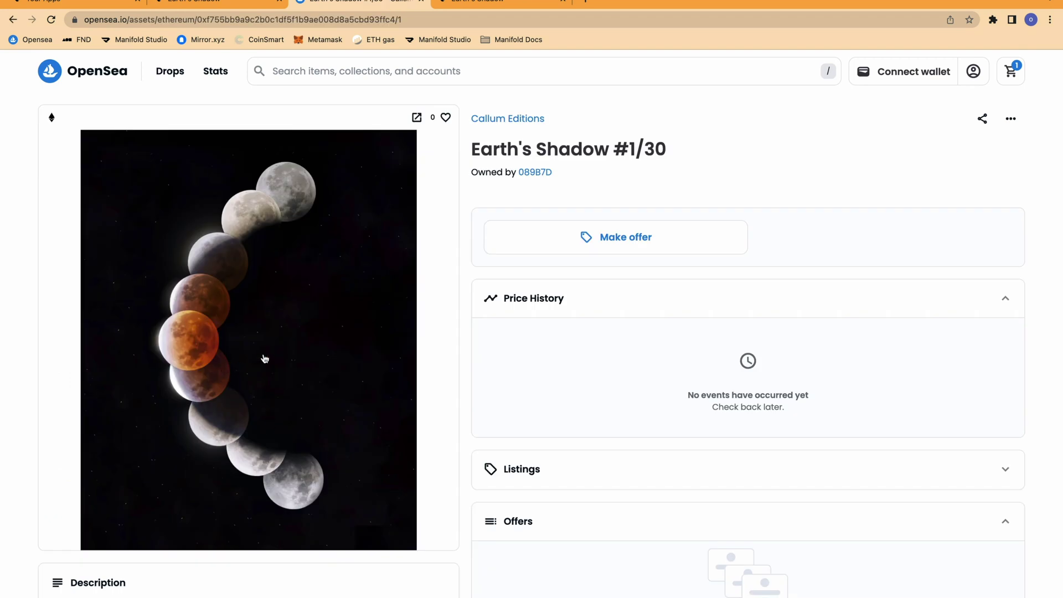
# Highlight the edition number in the OpenSea item's title to inspect how the edition is numbered.
pyautogui.moveTo(471, 145); pyautogui.dragTo(676, 159)
pyautogui.click(676, 159)
pyautogui.moveTo(614, 148); pyautogui.dragTo(676, 149)
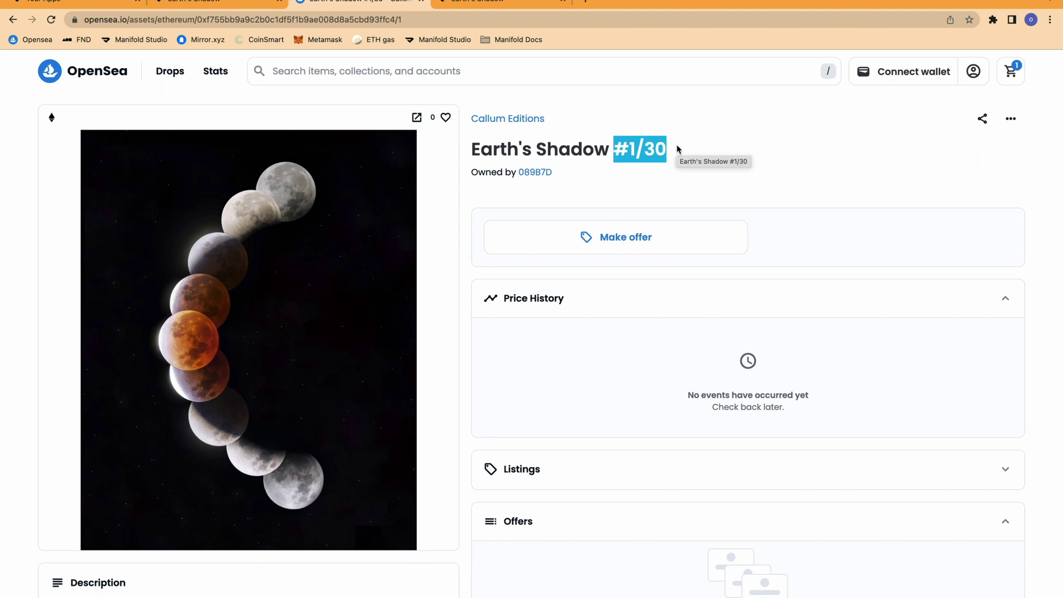
pyautogui.click(677, 150)
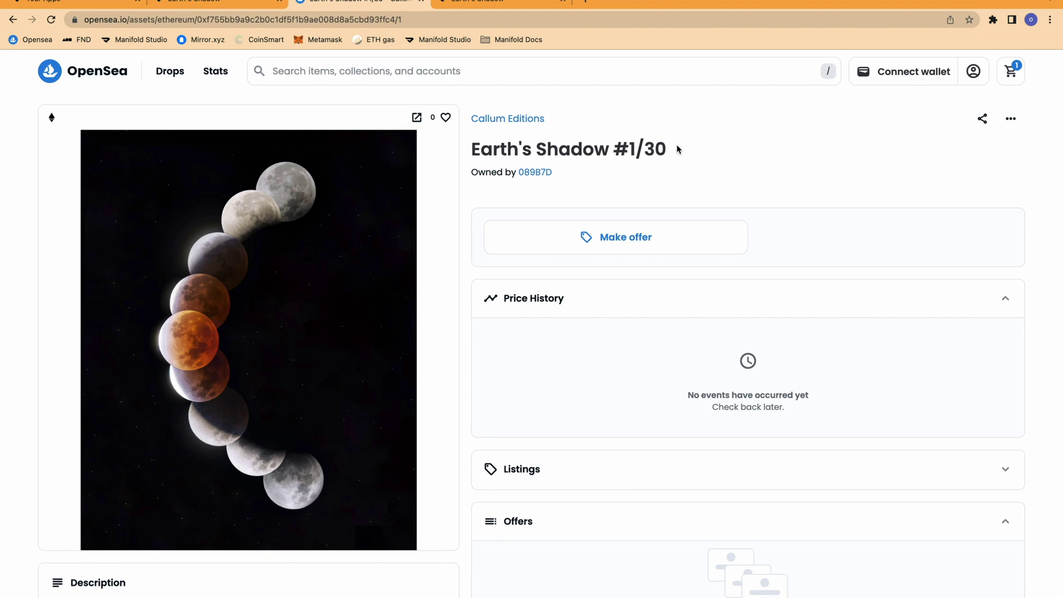
# Review the description and attributes of the "Earth's Shadow" item on OpenSea.
pyautogui.scroll(-3, 684, 159)
pyautogui.scroll(-9, 683, 159)
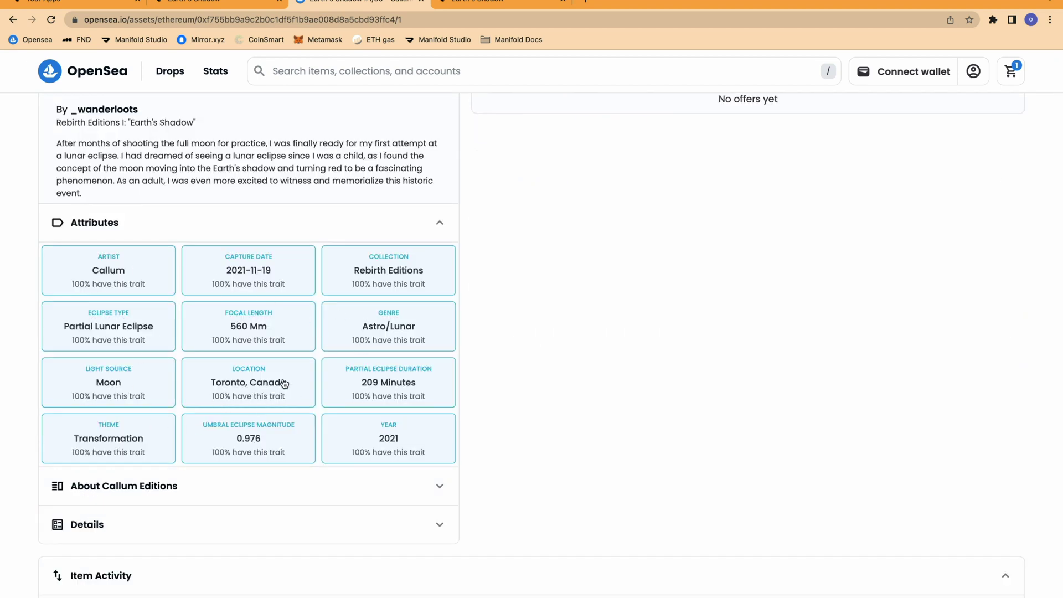
pyautogui.scroll(1, 284, 383)
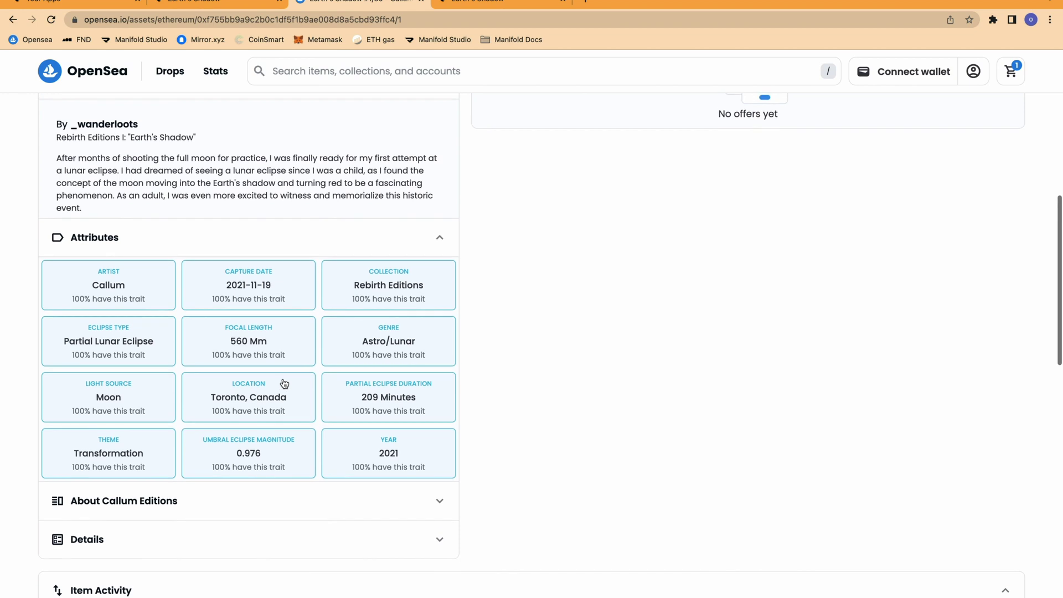
pyautogui.scroll(2, 284, 383)
pyautogui.scroll(-3, 184, 238)
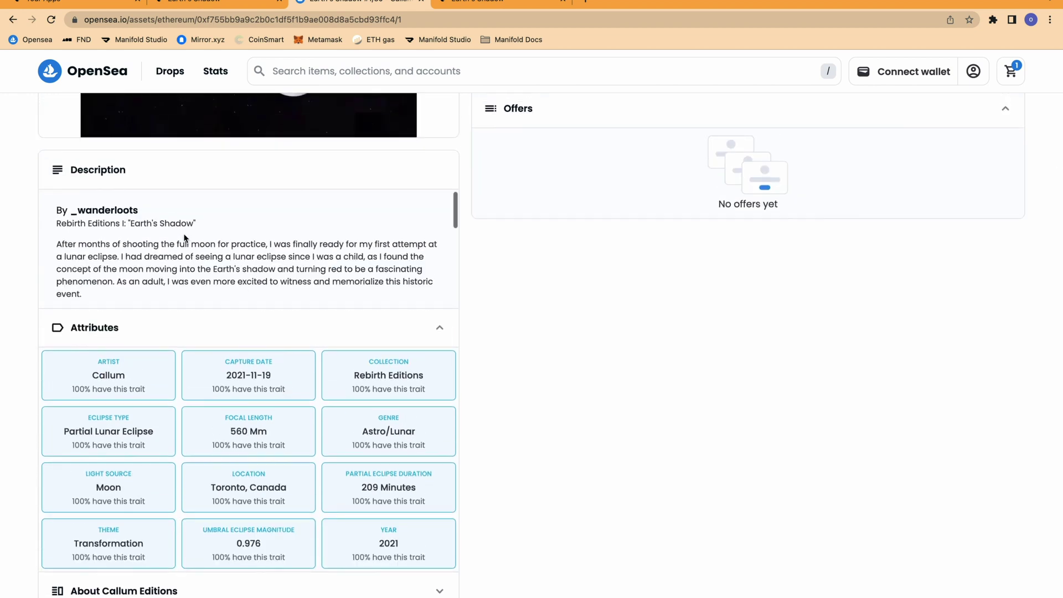
pyautogui.scroll(-3, 184, 238)
# Switch back to Manifold Studio and review the claim's token details, including the artwork title and description.
pyautogui.press('super+1')
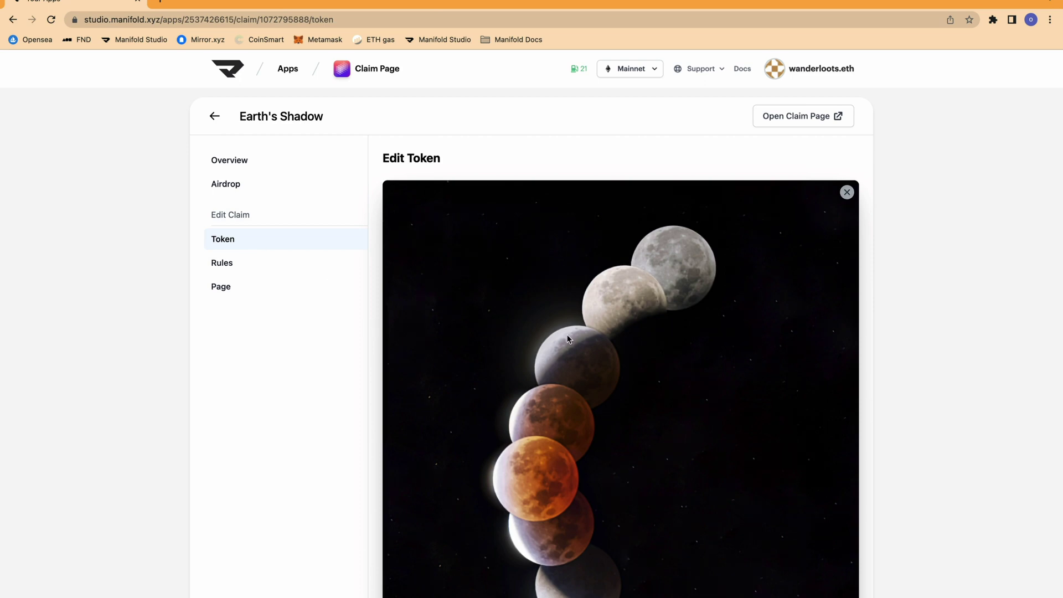
pyautogui.scroll(-2, 569, 339)
pyautogui.scroll(-10, 569, 339)
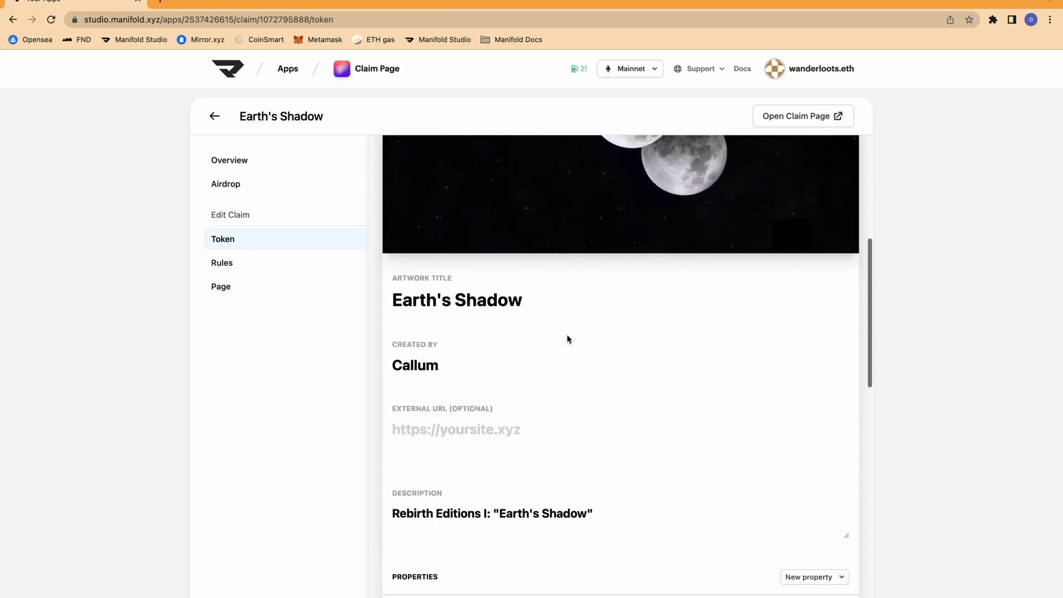
pyautogui.scroll(-5, 568, 335)
pyautogui.scroll(2, 567, 339)
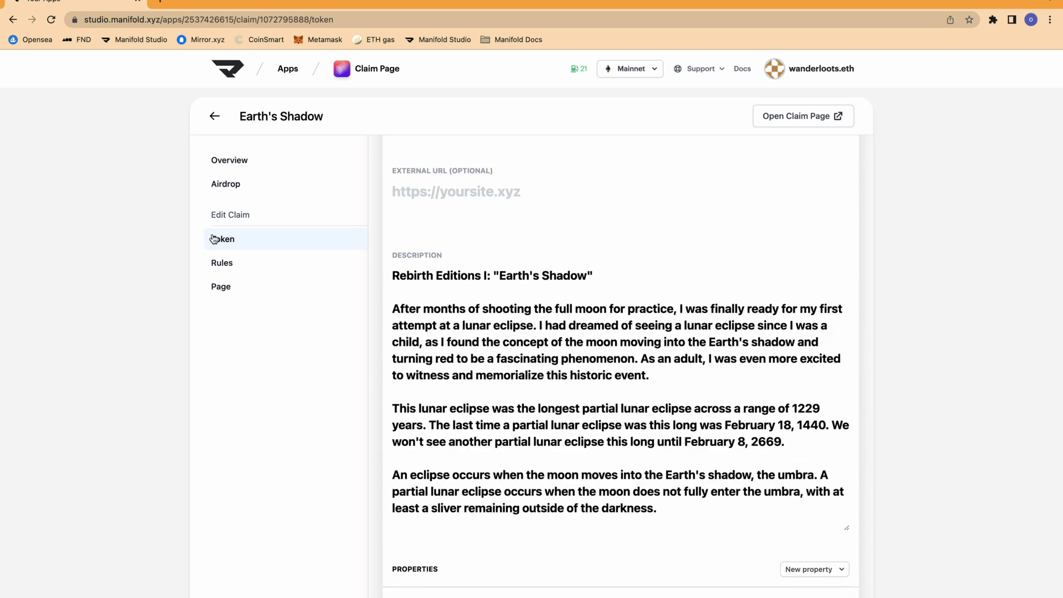
# Review the claim's rules, page settings and overview in Manifold Studio.
pyautogui.click(224, 265)
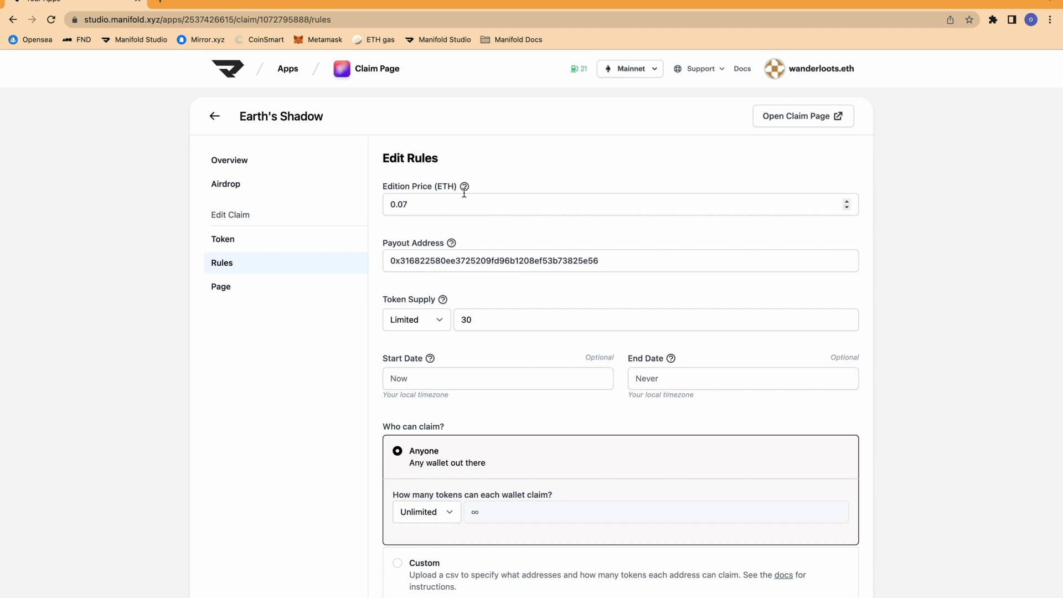
pyautogui.click(271, 291)
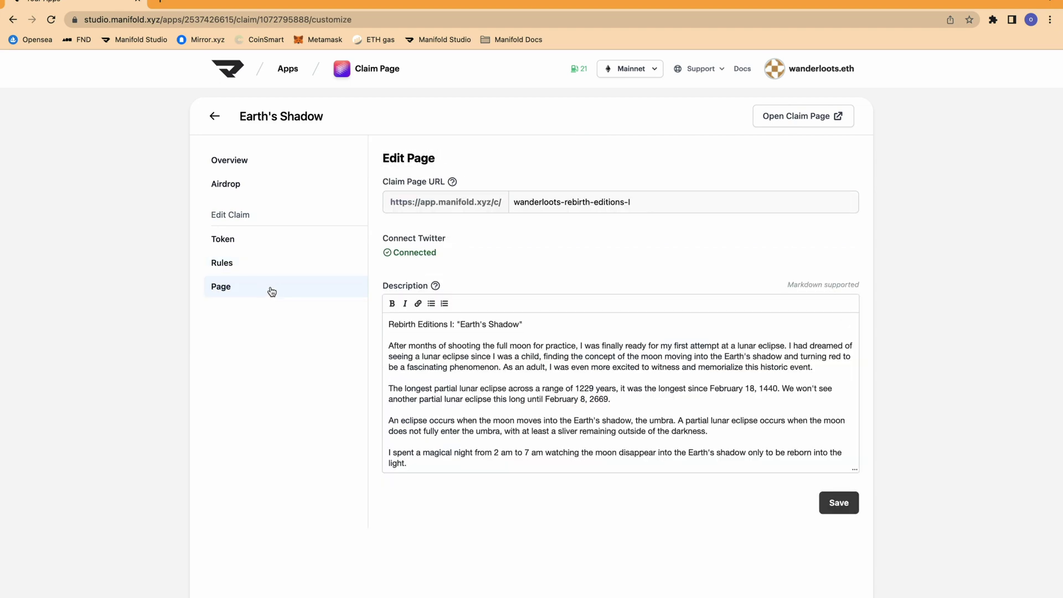
pyautogui.click(254, 169)
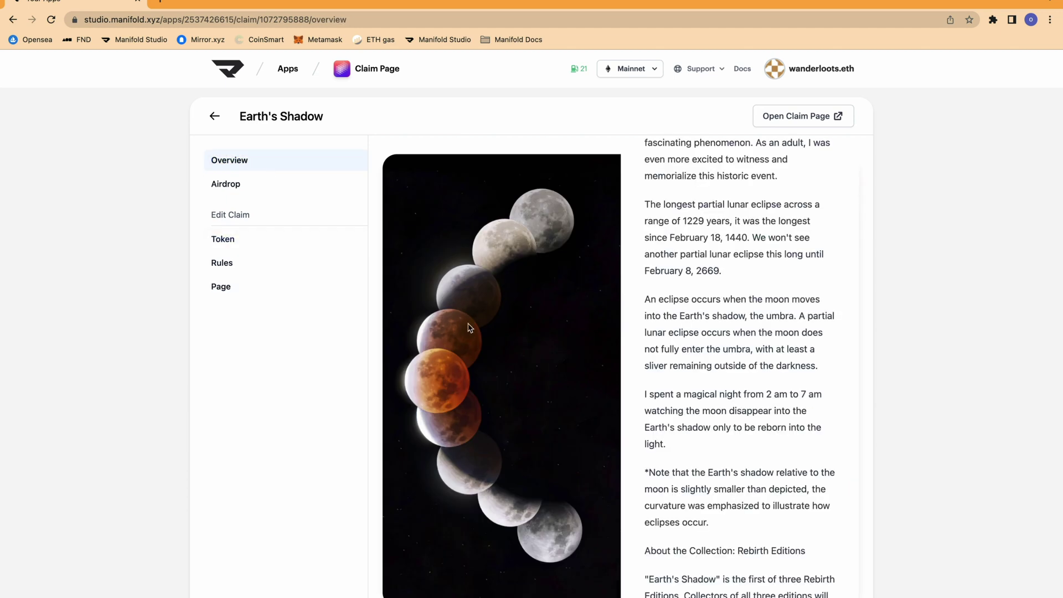
pyautogui.scroll(1, 615, 338)
# Reopen the "Earth's Shadow" claim from the list of claim pages and view its public claim page.
pyautogui.click(216, 118)
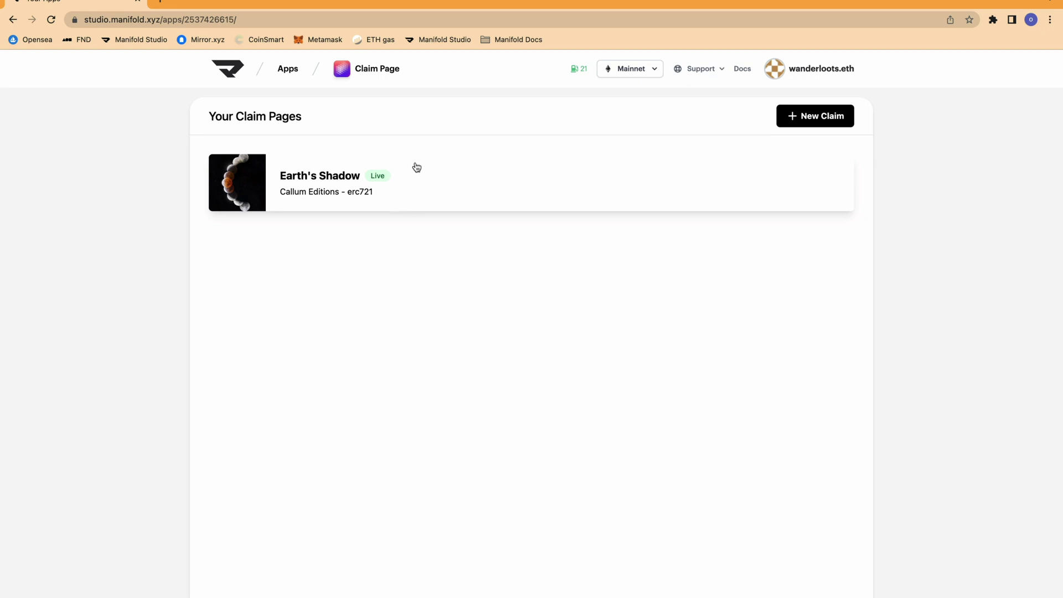
pyautogui.click(408, 198)
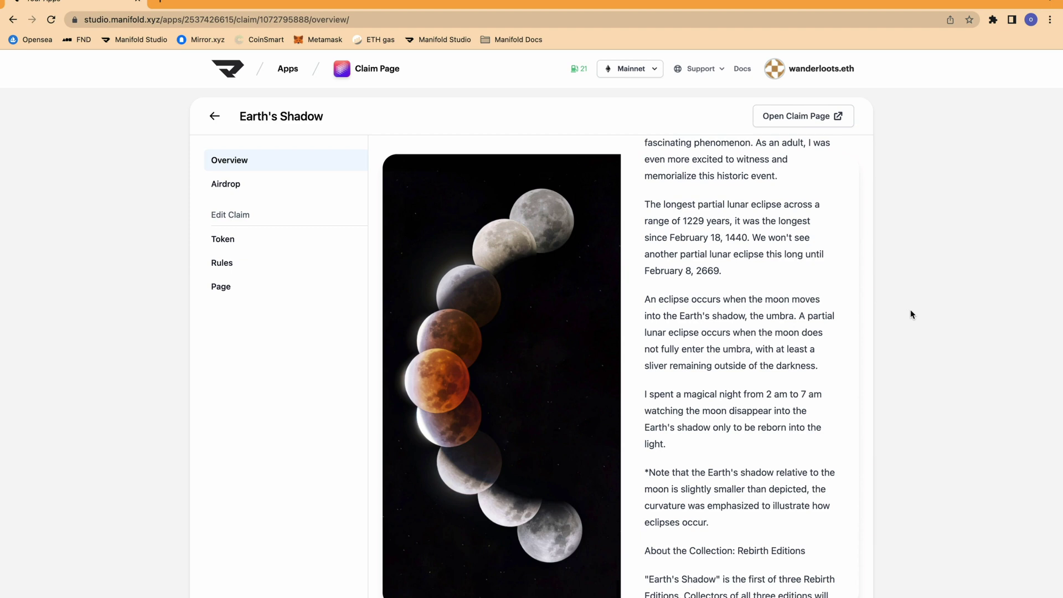
pyautogui.scroll(-1, 911, 315)
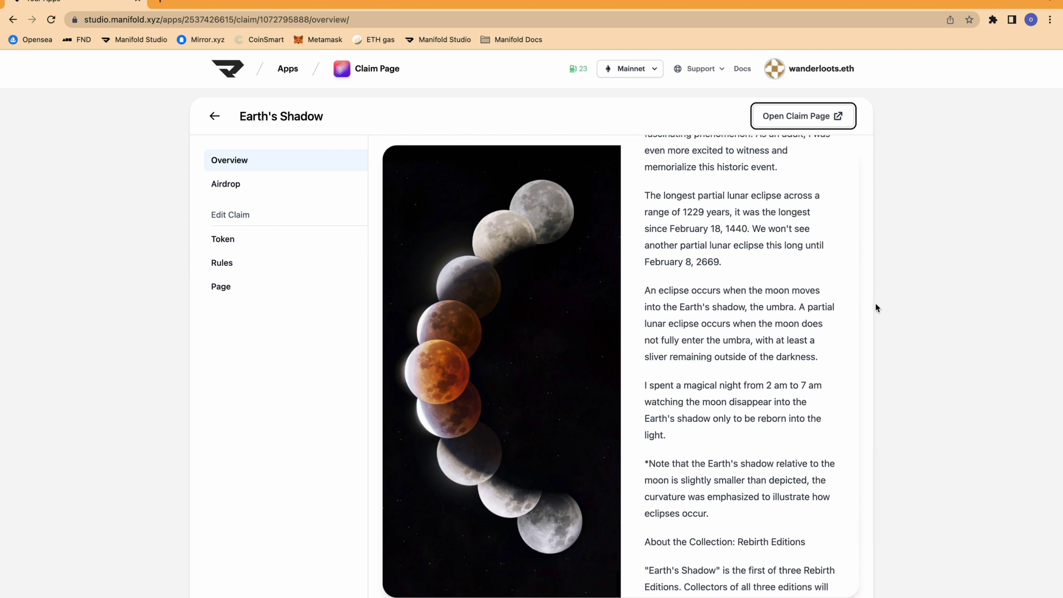
pyautogui.click(784, 116)
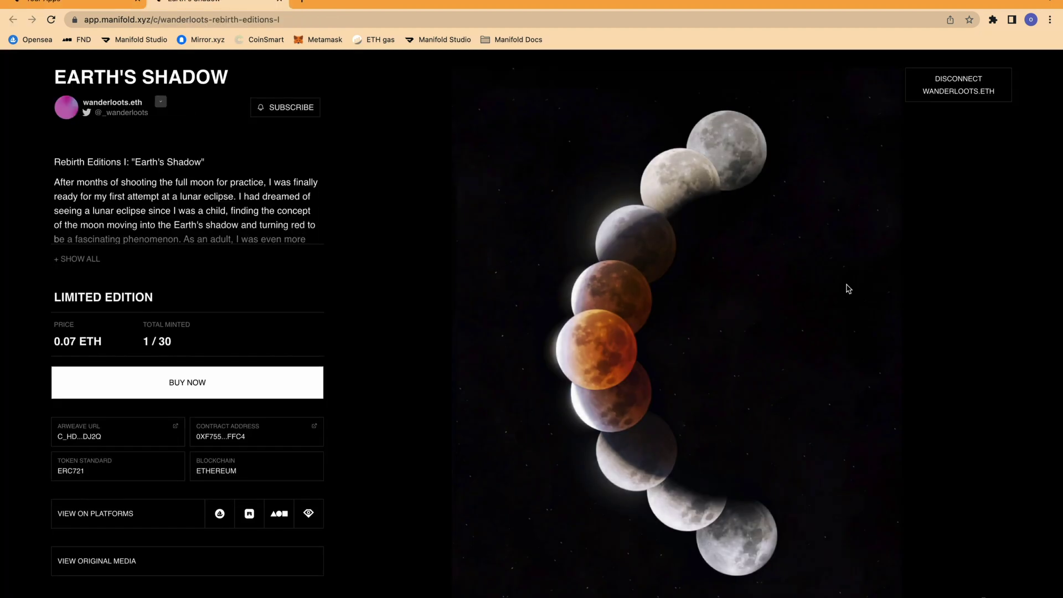